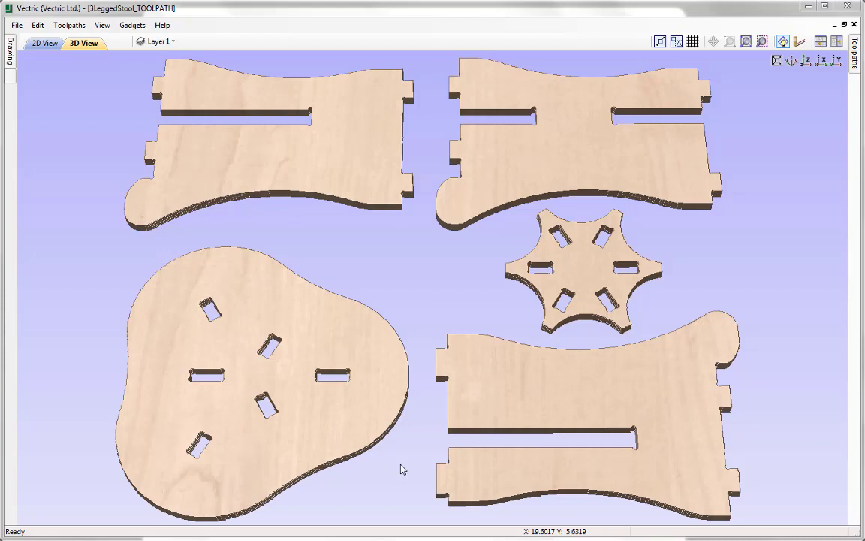
# Open the stool drawing file 3LeggedStool_VECTORS.crv.
pyautogui.scroll(-2, 710, 276)
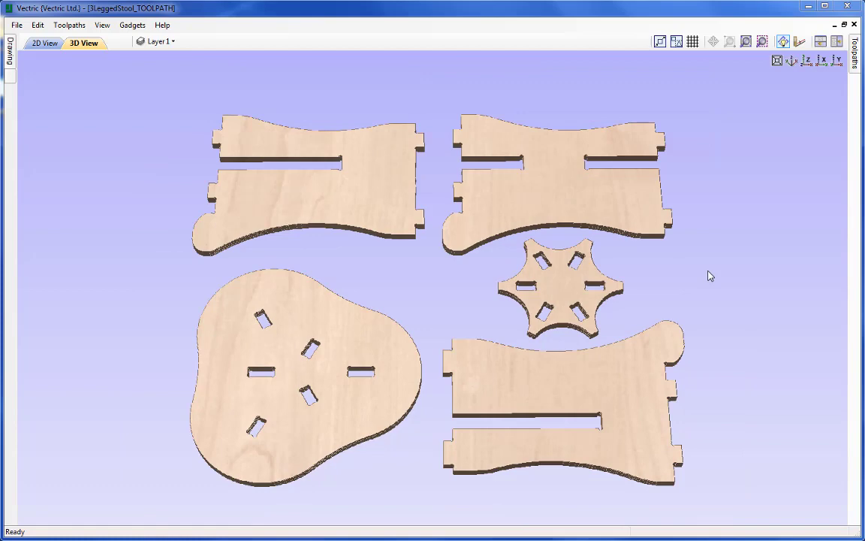
pyautogui.click(16, 25)
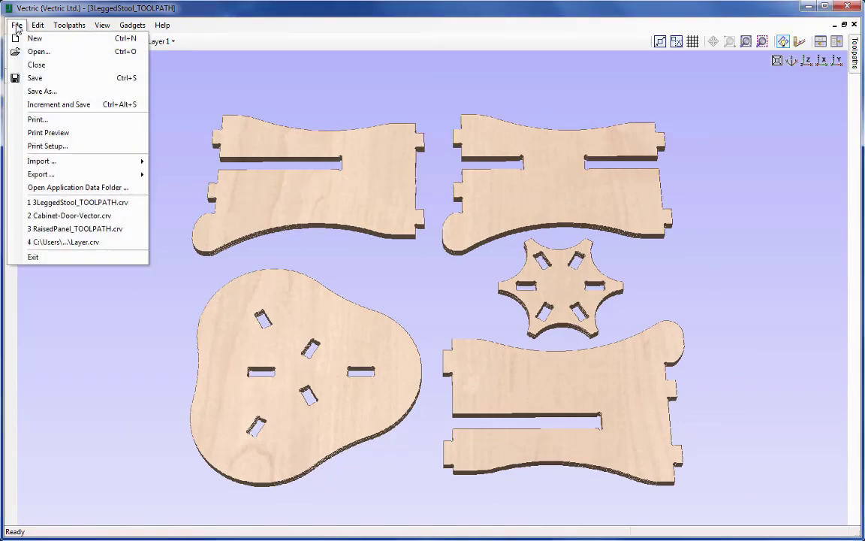
pyautogui.click(31, 52)
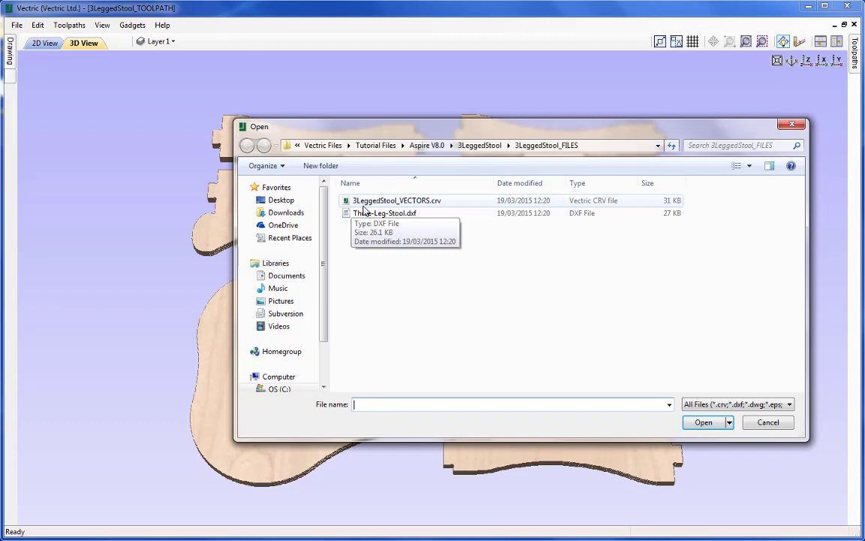
pyautogui.click(406, 201)
pyautogui.click(706, 422)
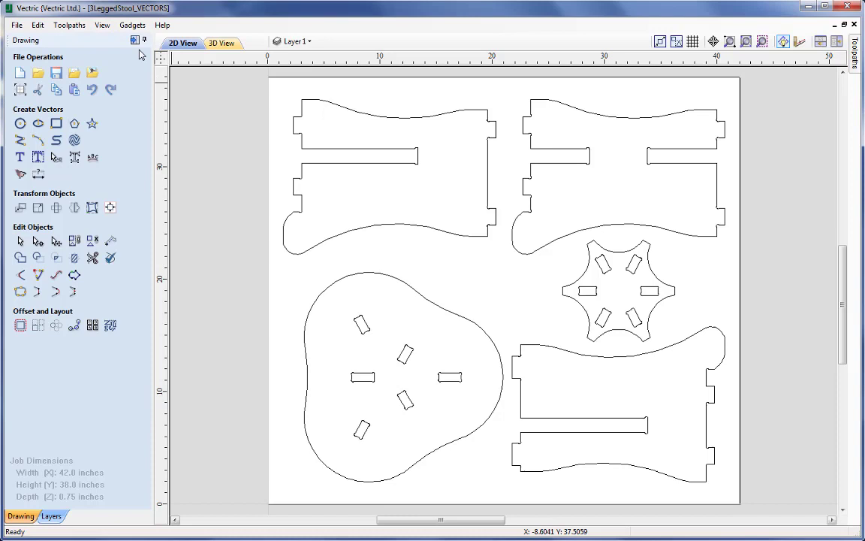
# In the material setup, keep the thickness at 0.75 inches and set Z-Zero to Machine Bed.
pyautogui.press('F10')
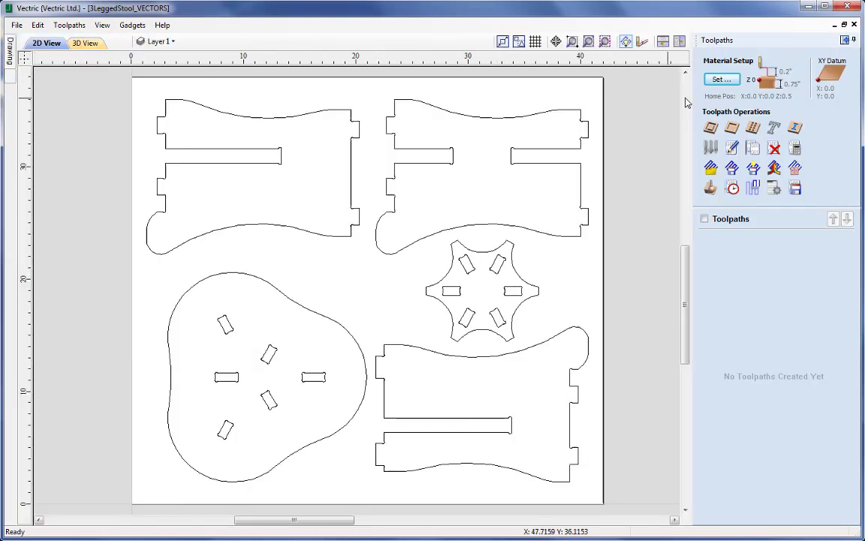
pyautogui.click(721, 80)
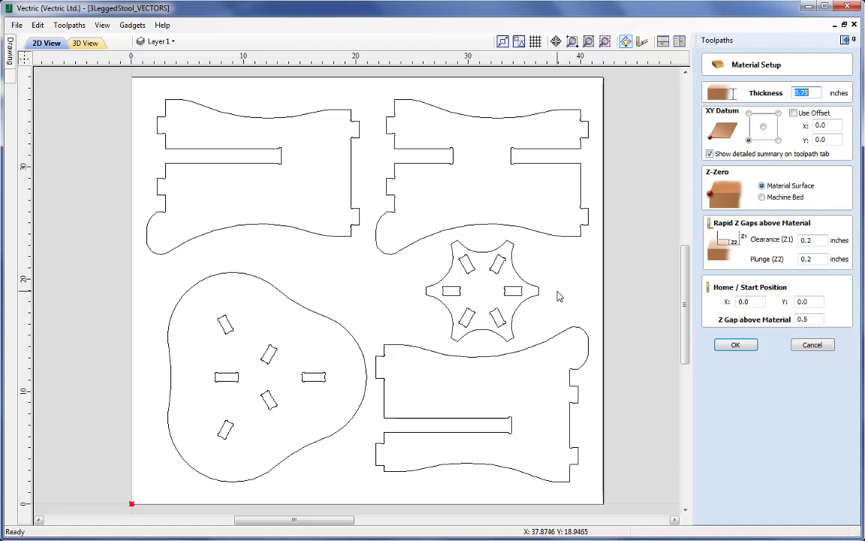
pyautogui.click(810, 92)
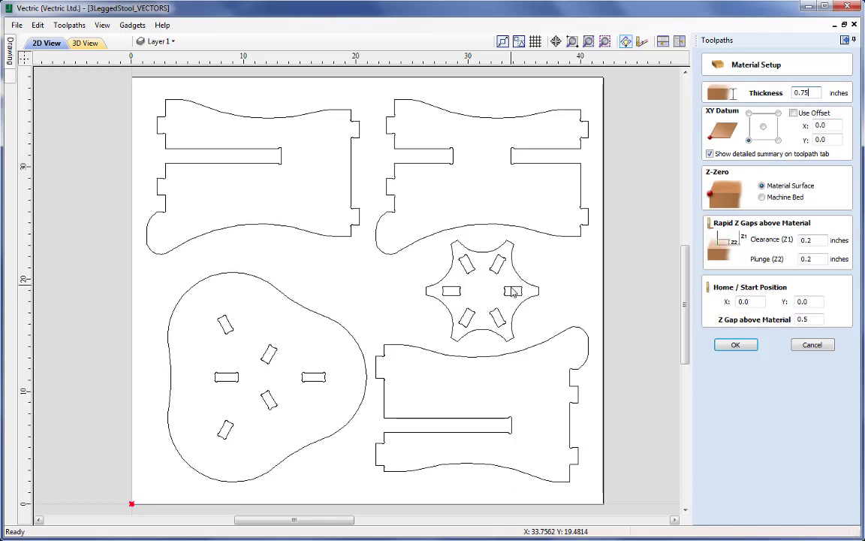
pyautogui.click(763, 198)
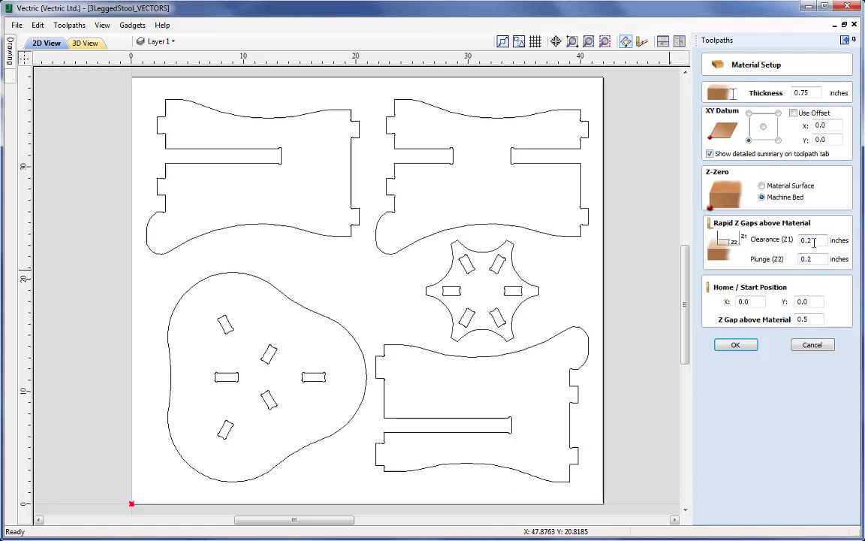
pyautogui.click(747, 347)
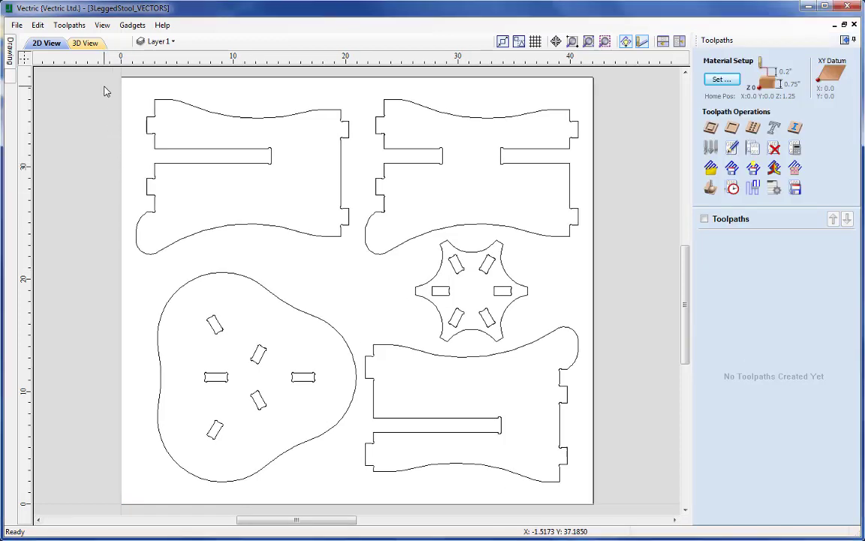
pyautogui.moveTo(105, 86); pyautogui.dragTo(612, 503)
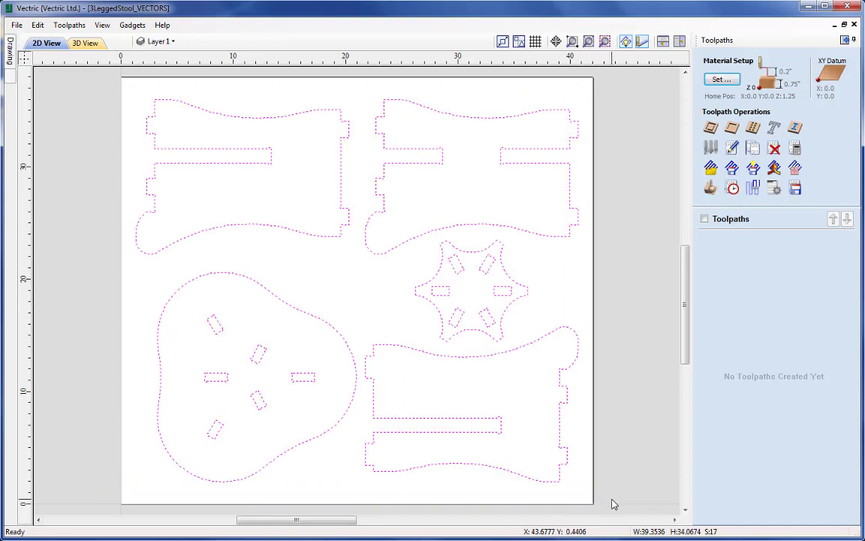
pyautogui.click(612, 504)
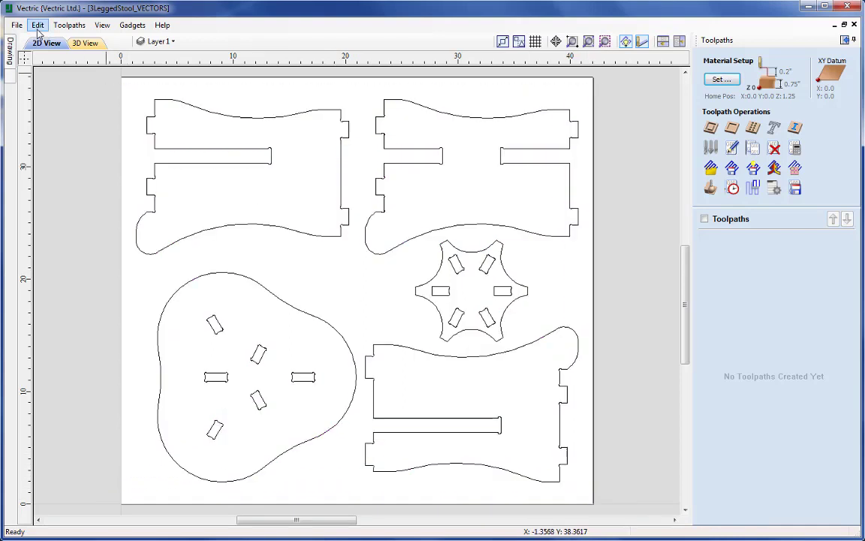
pyautogui.click(38, 24)
pyautogui.moveTo(64, 120)
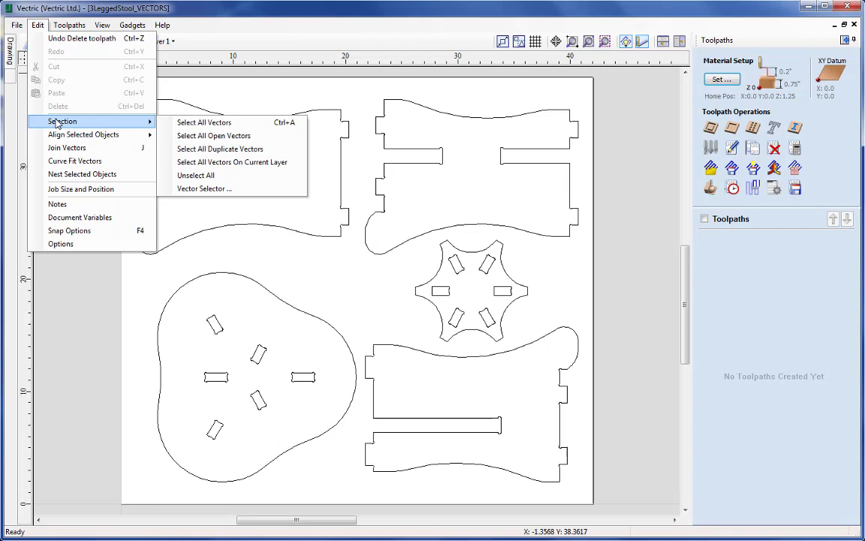
pyautogui.click(293, 128)
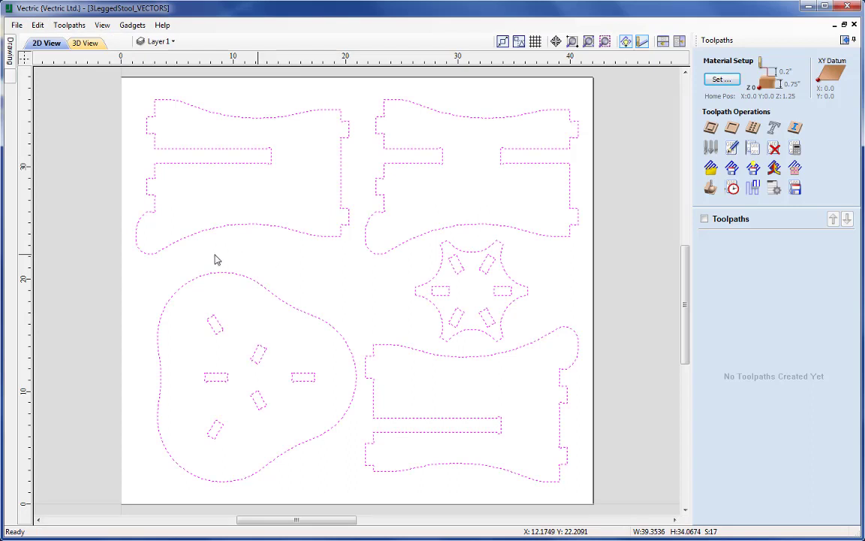
pyautogui.click(94, 253)
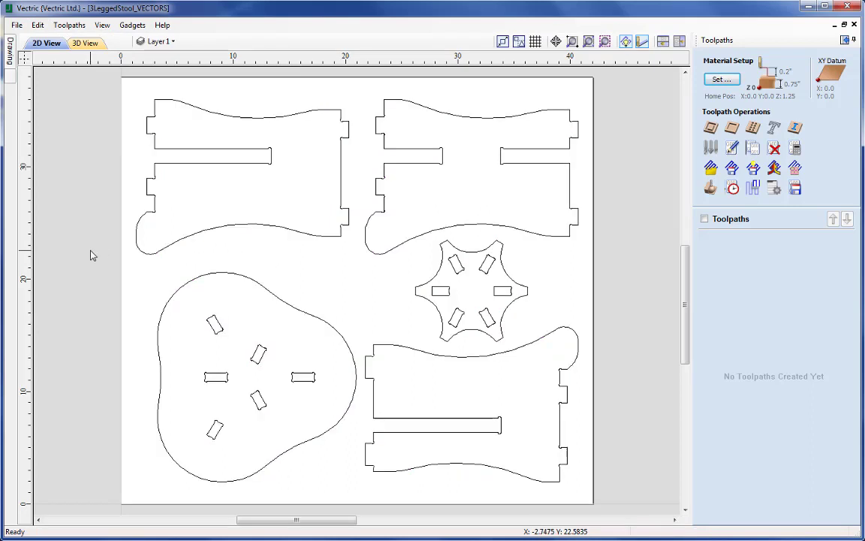
# Select all vectors and start a 2D profile toolpath with start depth 0.0 and cut depth 0.75 inches.
pyautogui.hotkey('ctrl', 'a')
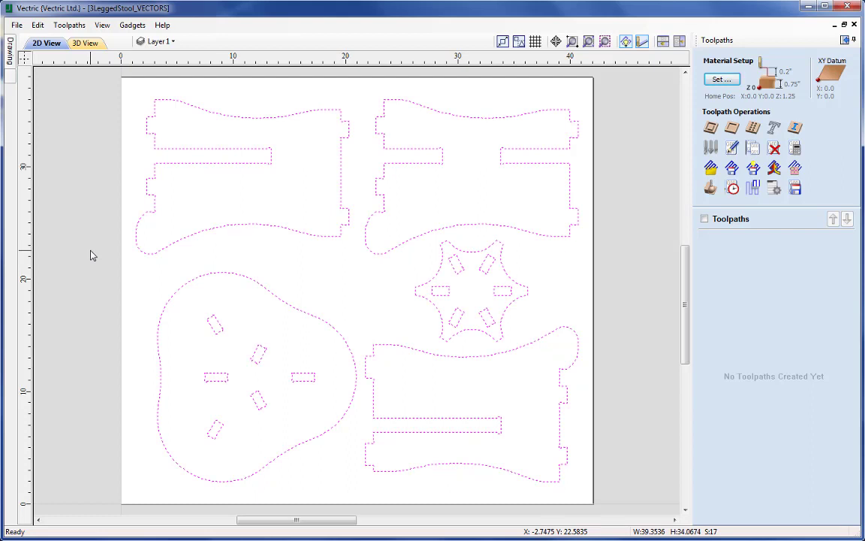
pyautogui.click(711, 129)
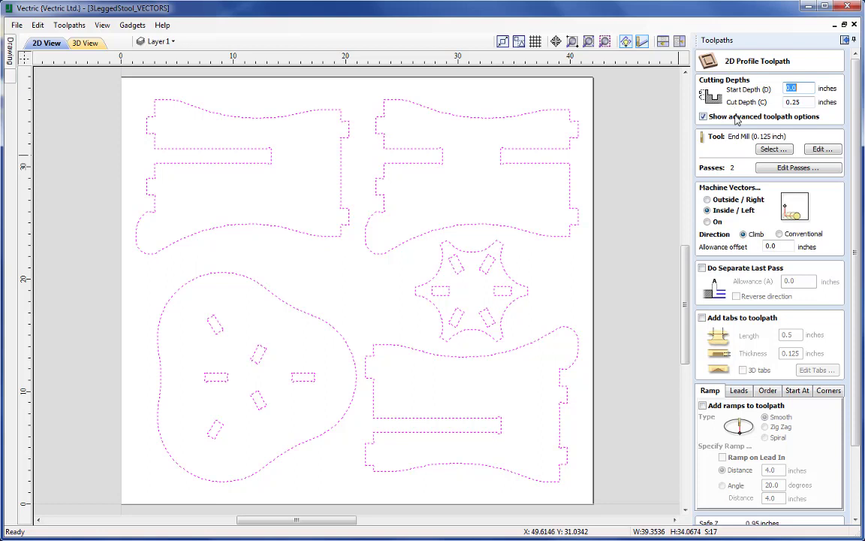
pyautogui.click(804, 89)
pyautogui.click(801, 103)
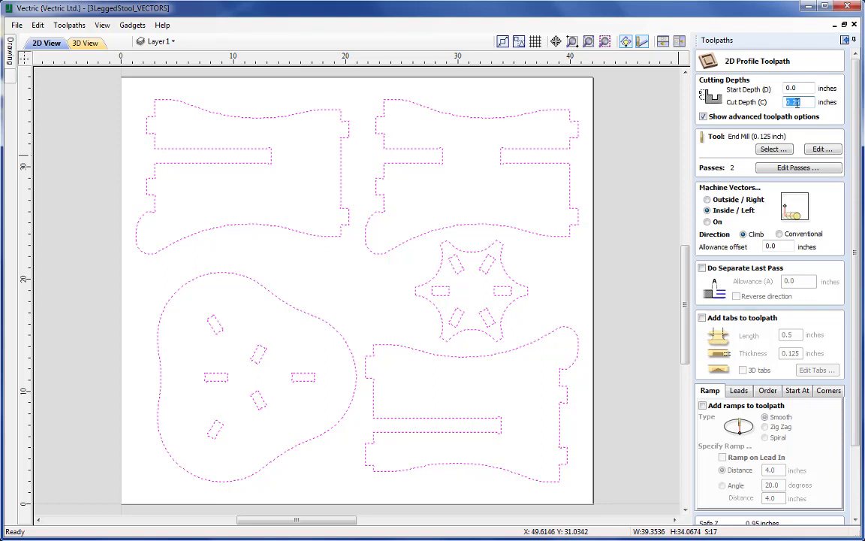
pyautogui.write('0.75')
# Choose End Mill (0.25 inch) as the cutting tool and set its pass depth to 0.25 inches.
pyautogui.click(773, 150)
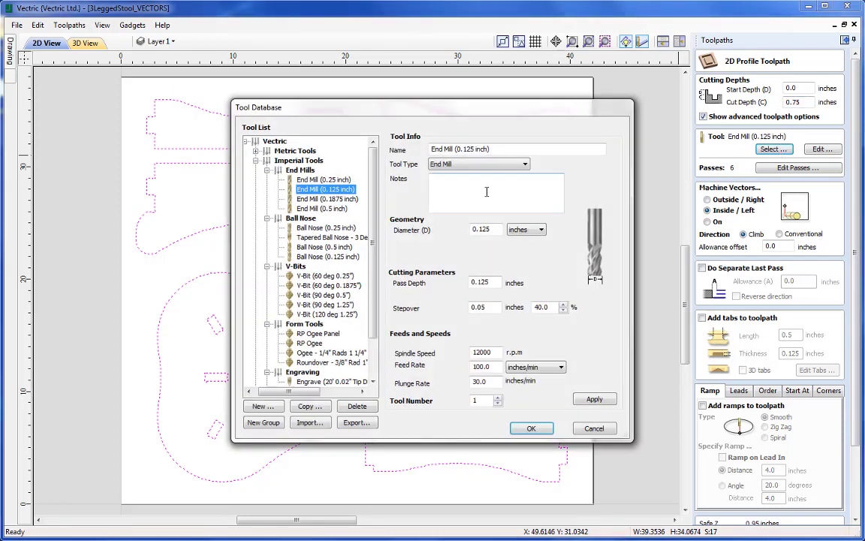
pyautogui.click(309, 180)
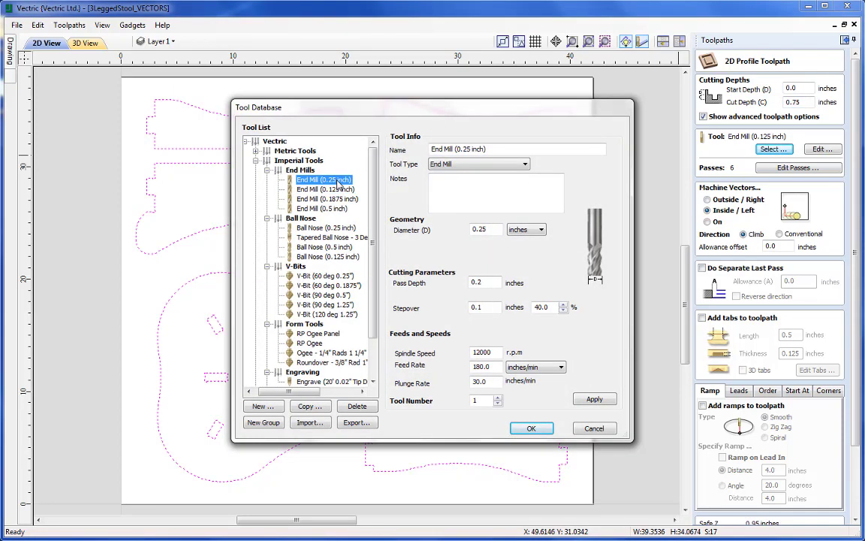
pyautogui.click(532, 430)
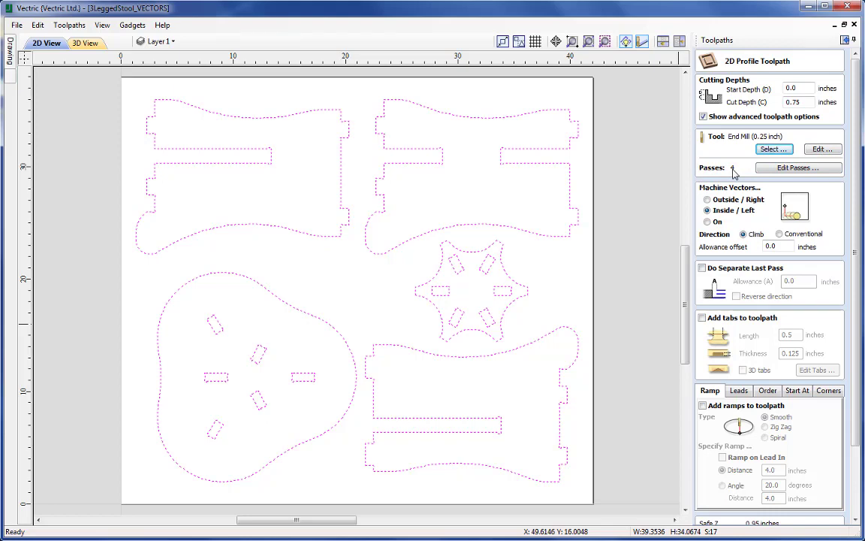
pyautogui.click(822, 150)
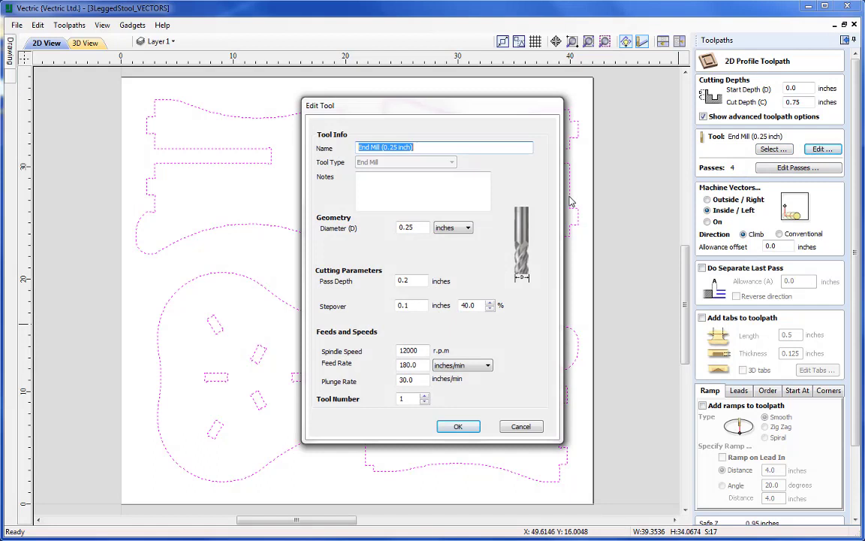
pyautogui.click(420, 282)
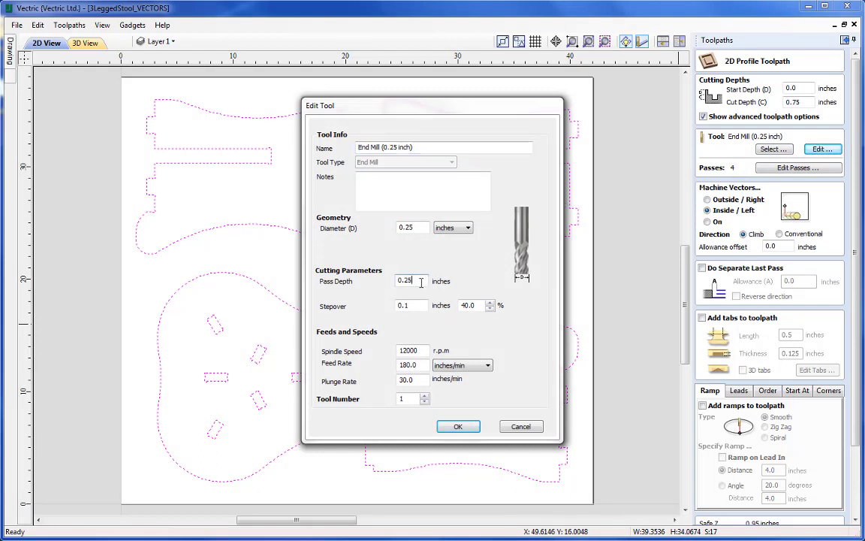
pyautogui.write('5')
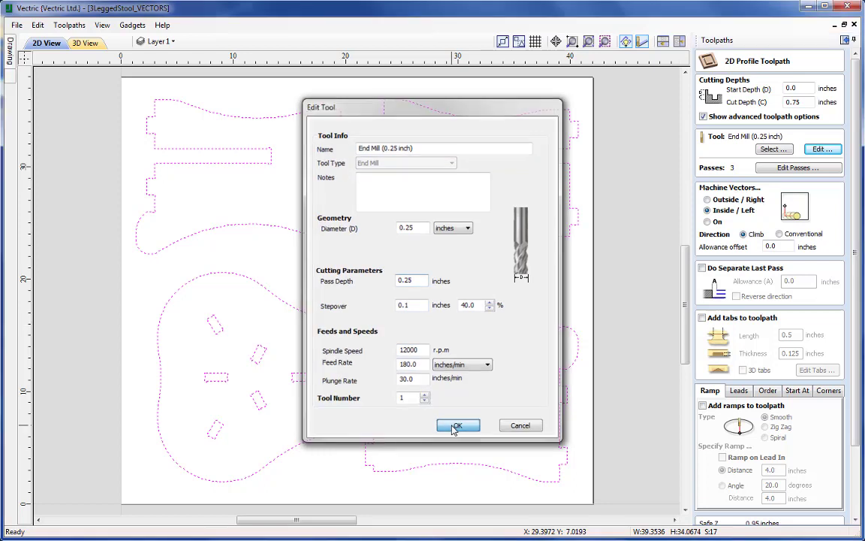
pyautogui.click(458, 427)
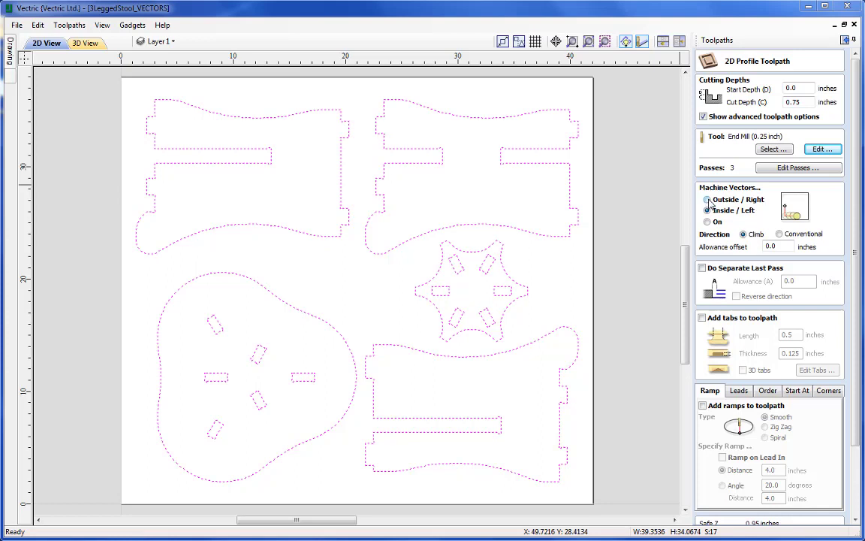
# Machine the vectors on the Outside / Right with an allowance offset of -.02 inches.
pyautogui.click(708, 200)
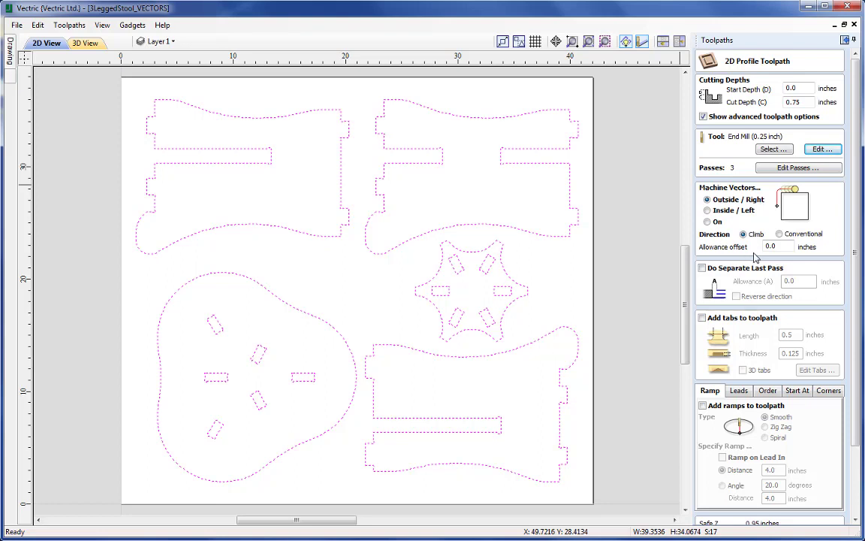
pyautogui.doubleClick(780, 250)
pyautogui.write('-.02')
# Name the toolpath Profile Outer and calculate it.
pyautogui.click(861, 462)
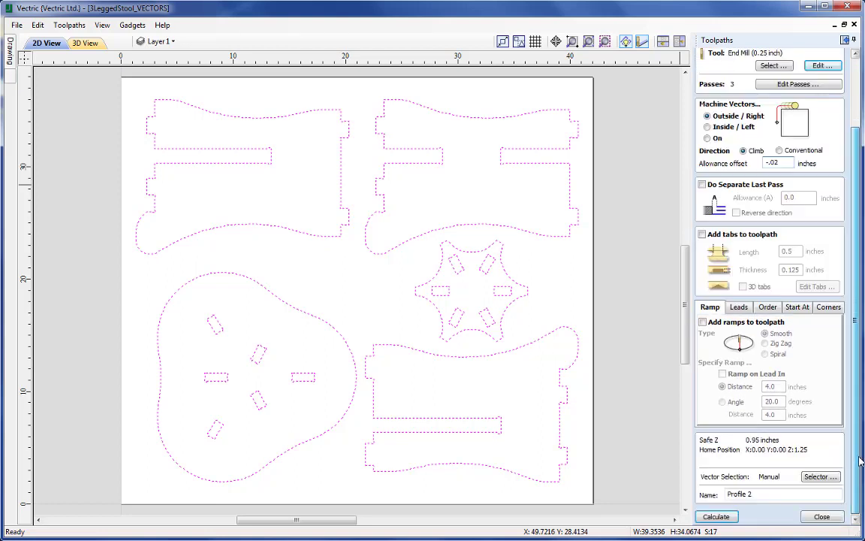
pyautogui.click(779, 494)
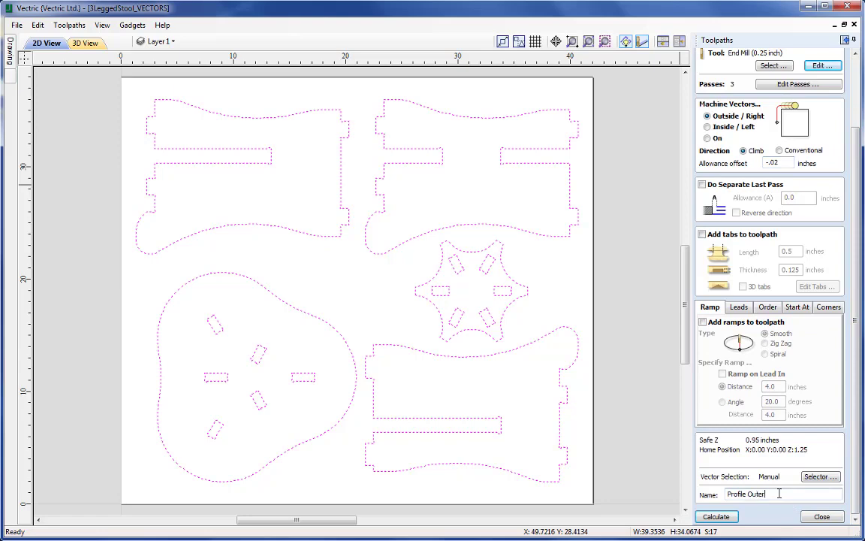
pyautogui.write('Outer')
pyautogui.click(716, 515)
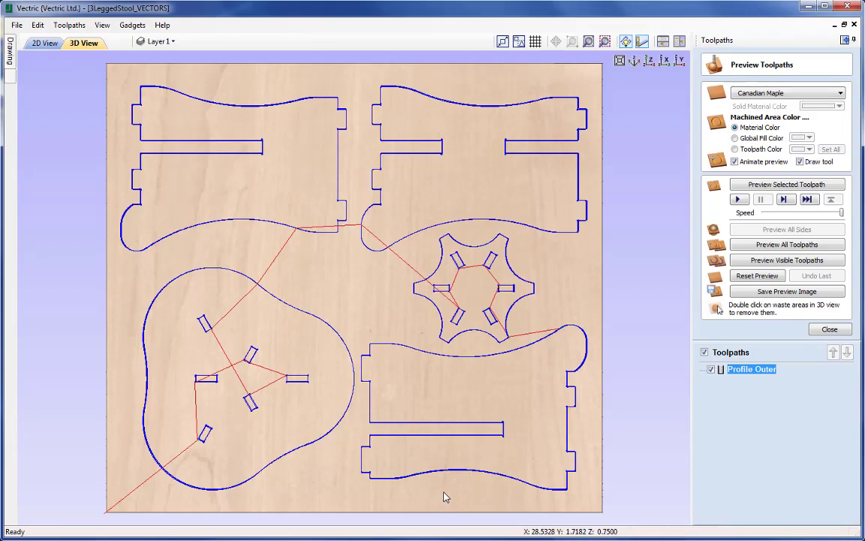
# Simulate the Profile Outer toolpath in 3D, then reset the preview and replay it at a slower speed.
pyautogui.moveTo(415, 490); pyautogui.dragTo(367, 270)
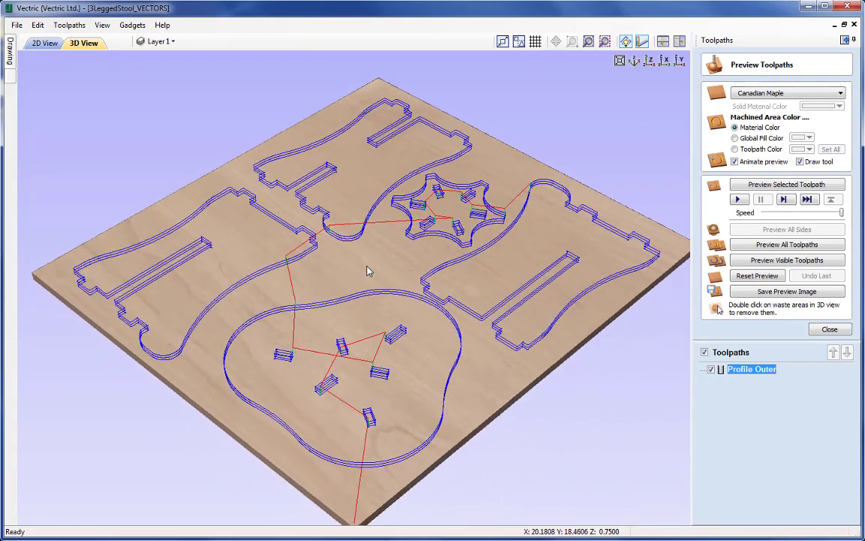
pyautogui.click(741, 200)
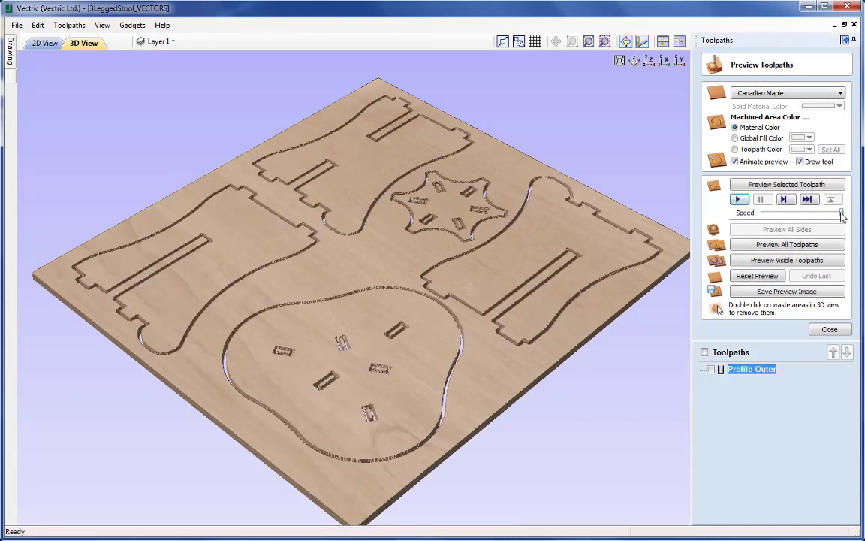
pyautogui.moveTo(842, 216); pyautogui.dragTo(775, 217)
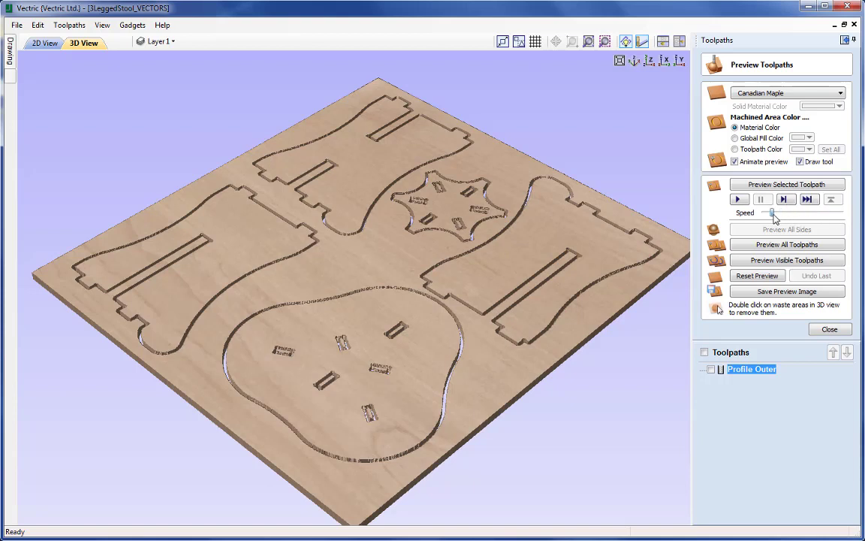
pyautogui.click(769, 280)
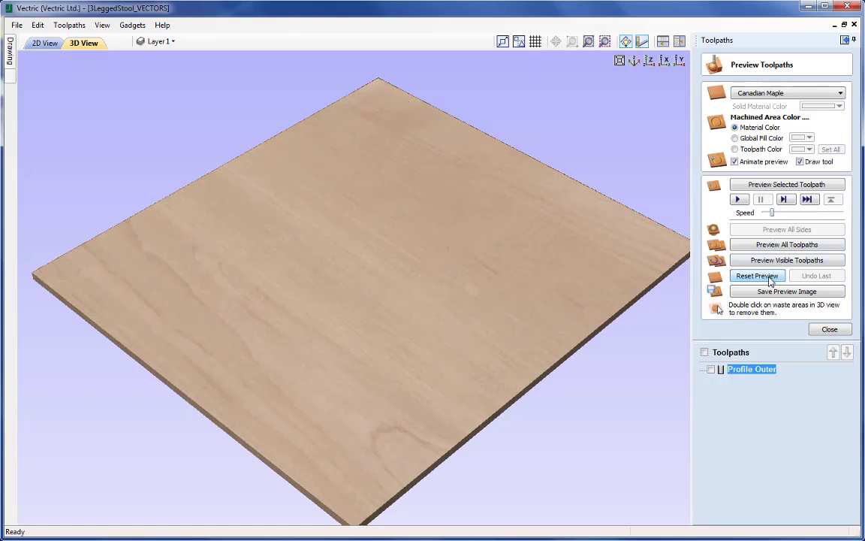
pyautogui.click(740, 200)
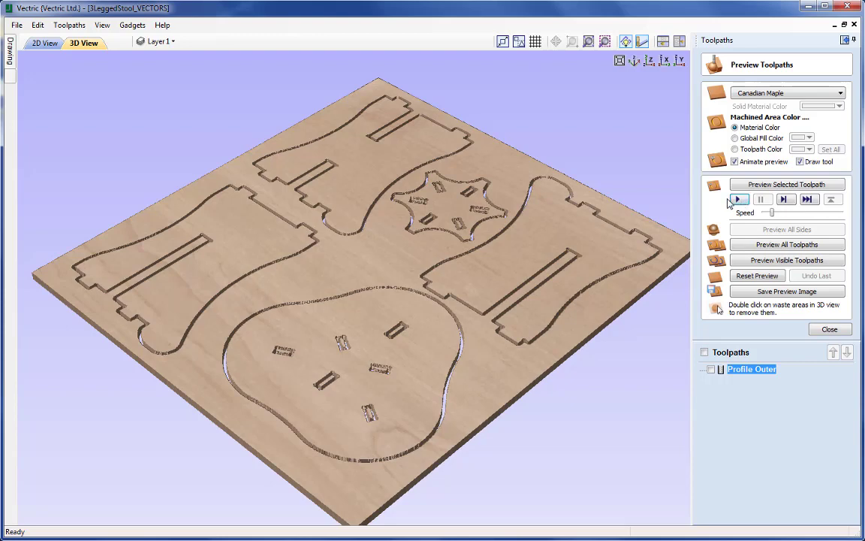
# Return to the 2D view, deselect the vectors and display the Profile Outer toolpath to examine its cutting path.
pyautogui.click(33, 44)
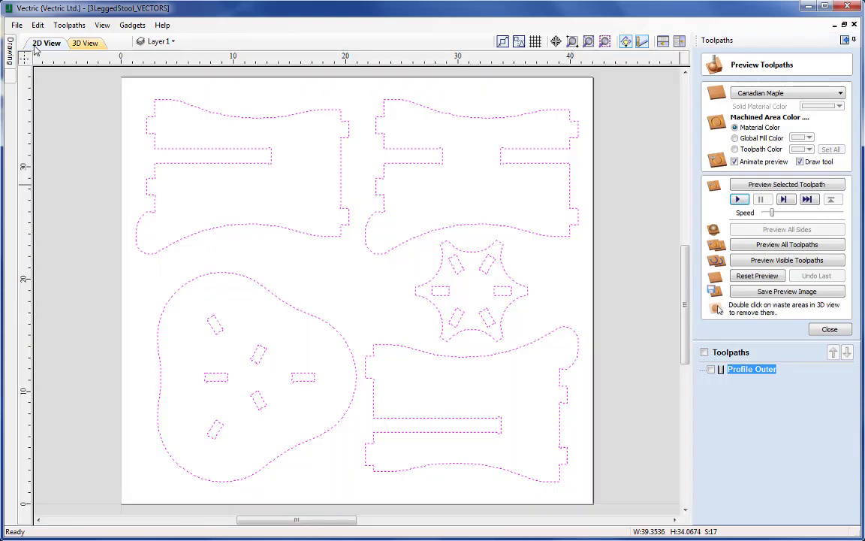
pyautogui.click(645, 358)
pyautogui.click(712, 371)
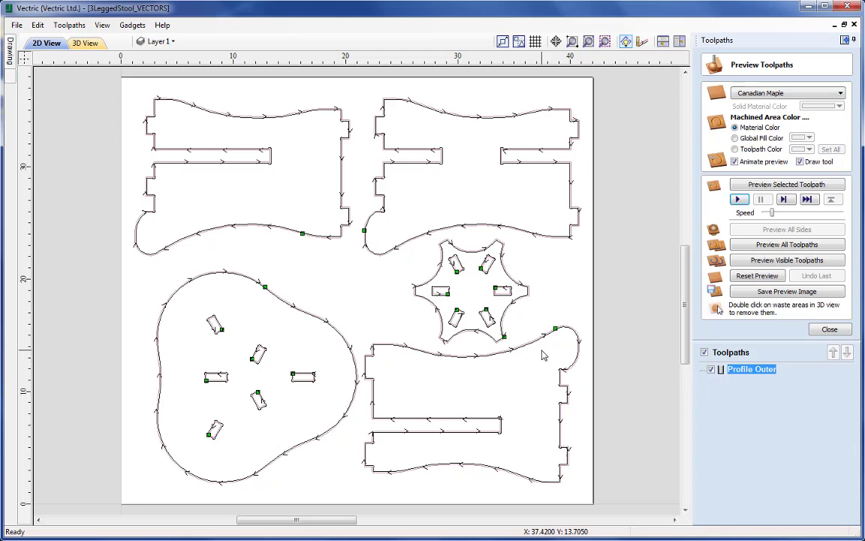
# Display the toolpath as solid in the 2D view and examine the cut edges around the star-shaped part and its slots.
pyautogui.scroll(2, 514, 336)
pyautogui.scroll(4, 514, 337)
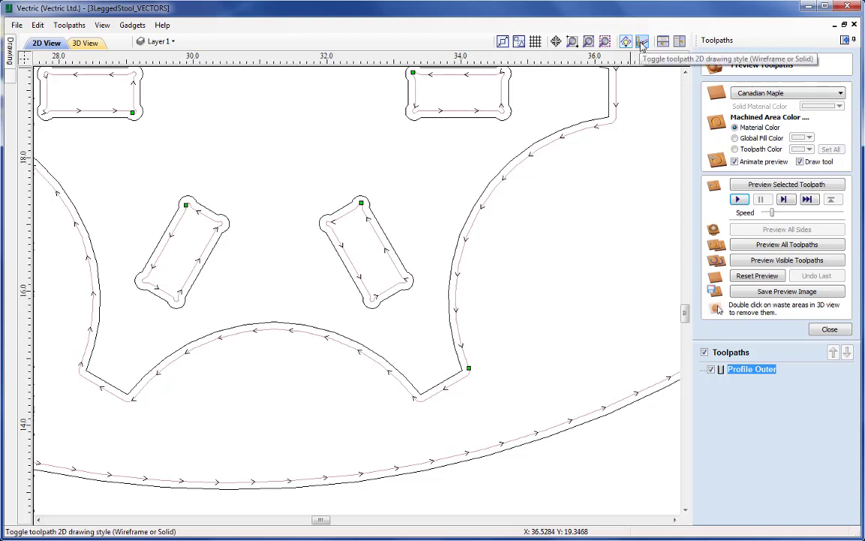
pyautogui.click(642, 44)
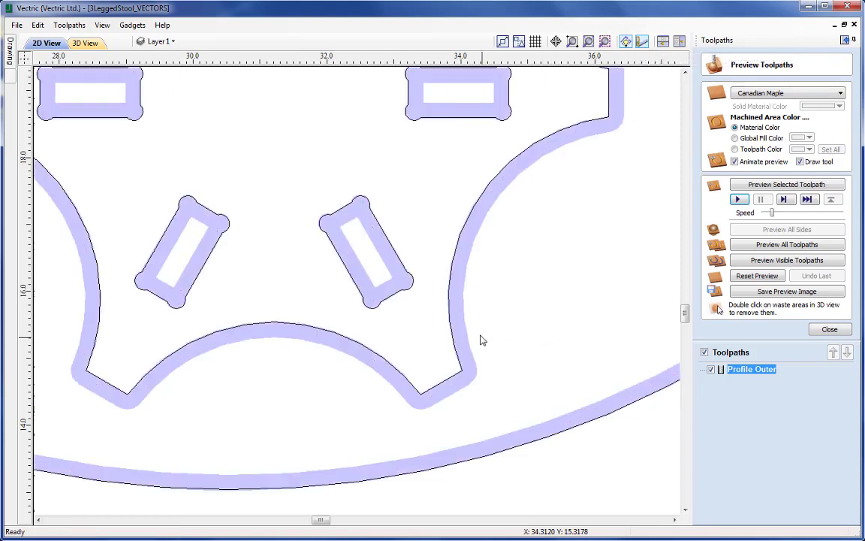
pyautogui.scroll(5, 476, 341)
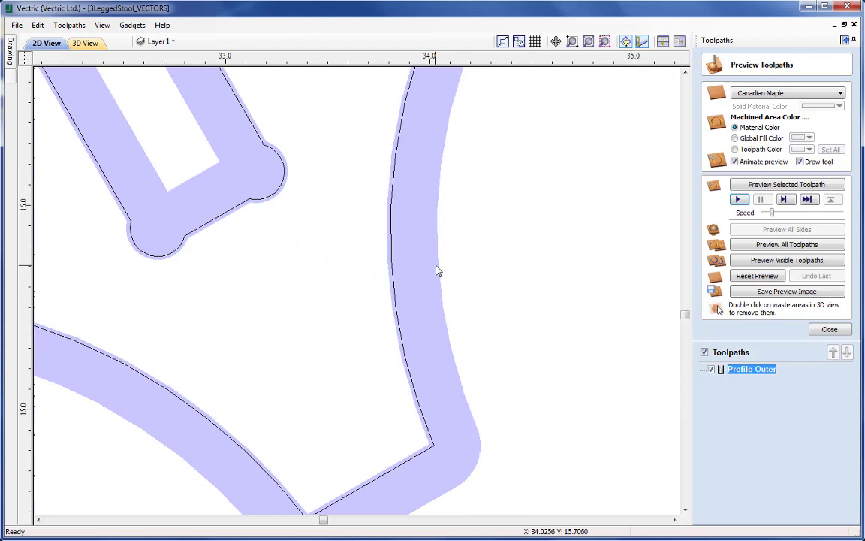
pyautogui.scroll(-1, 450, 300)
pyautogui.moveTo(454, 307); pyautogui.dragTo(454, 314, button='middle')
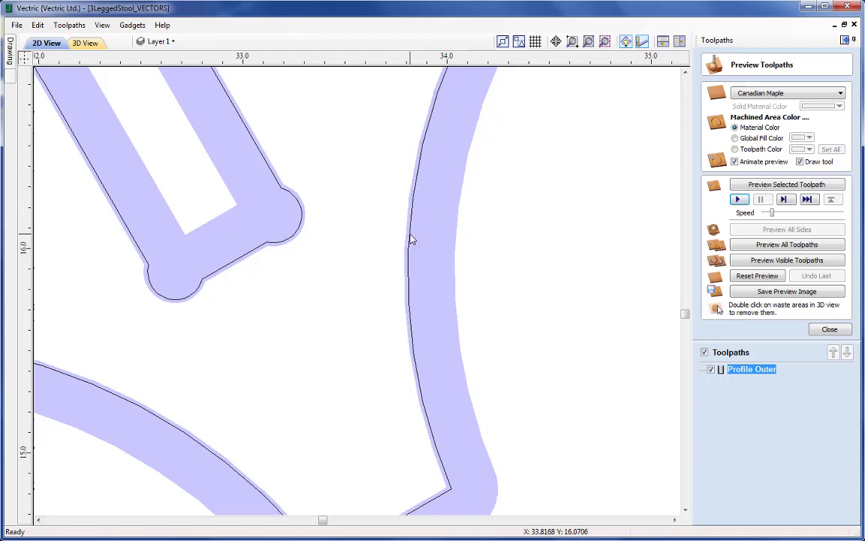
pyautogui.moveTo(281, 236); pyautogui.dragTo(382, 368, button='middle')
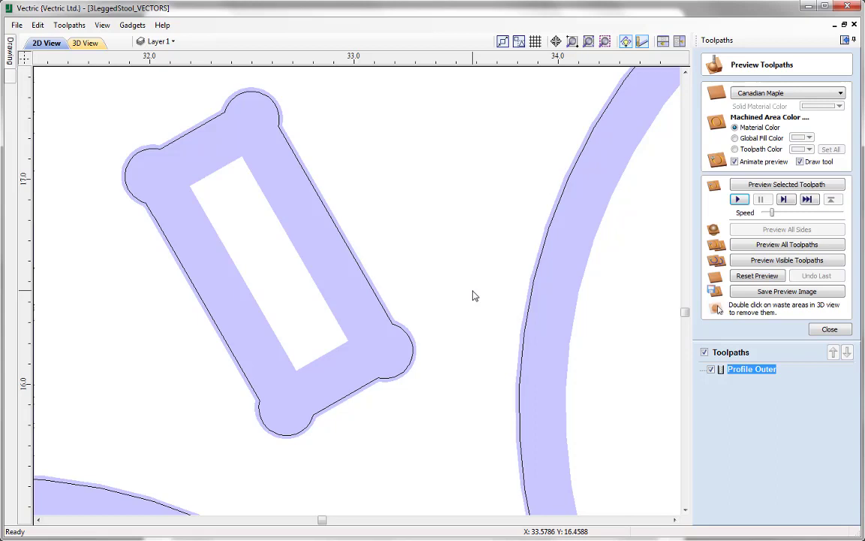
pyautogui.press('F3')
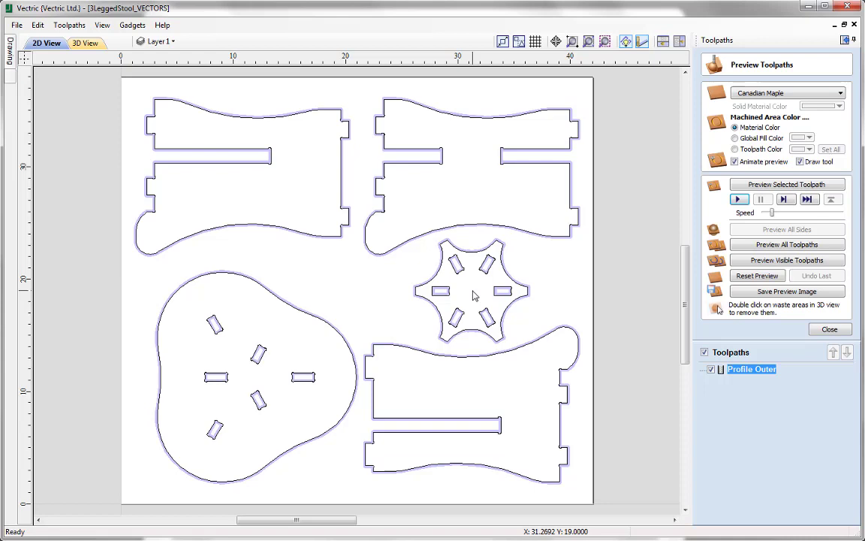
# Move the rounded seat outline together with its six slots about 1 inch toward the left edge of the sheet.
pyautogui.click(829, 331)
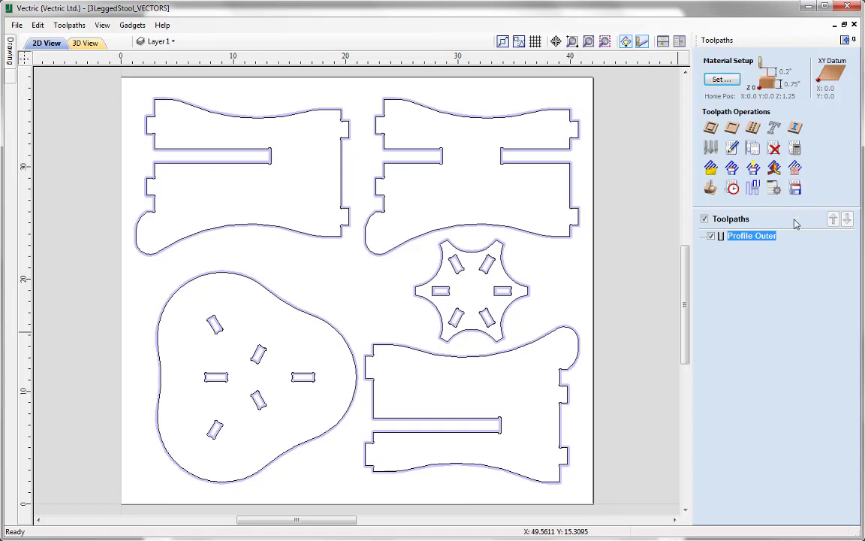
pyautogui.click(710, 188)
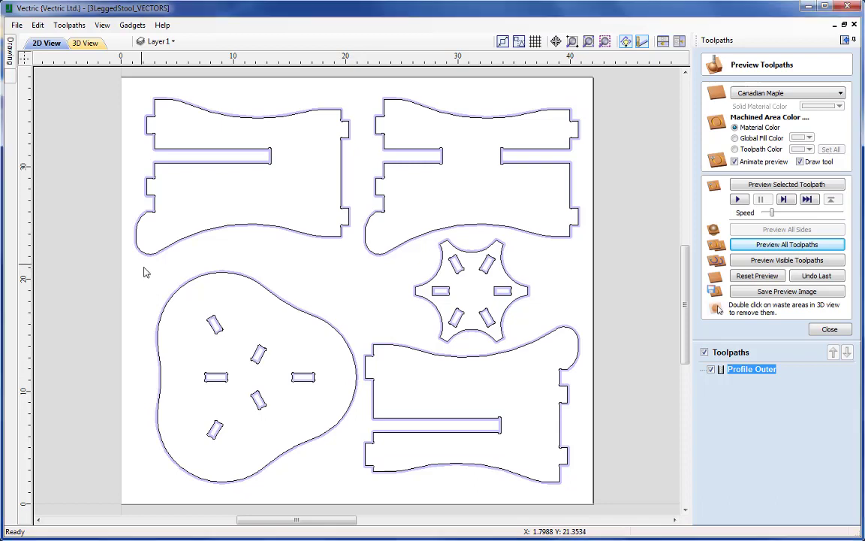
pyautogui.moveTo(142, 265); pyautogui.dragTo(361, 498)
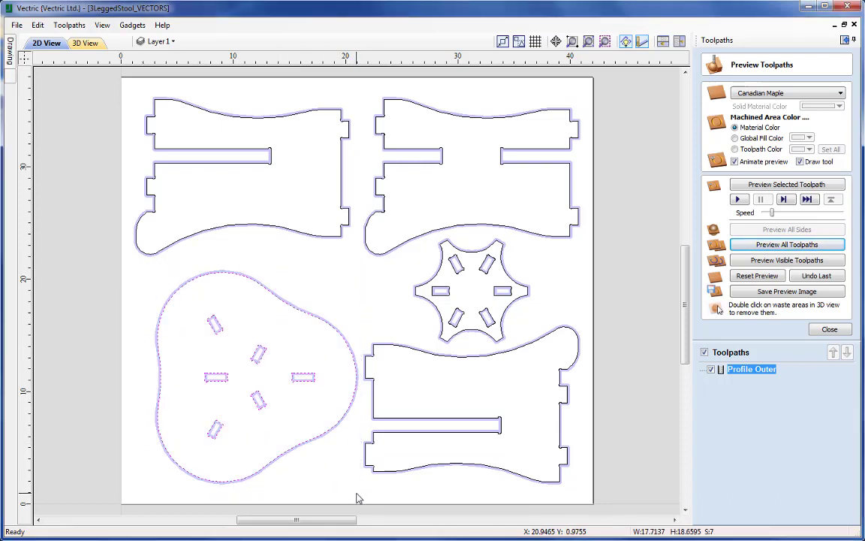
pyautogui.click(326, 438)
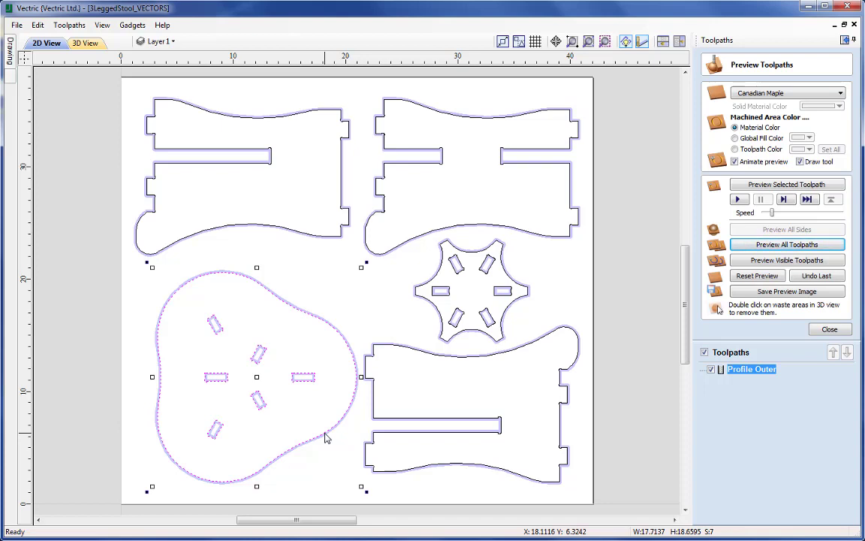
pyautogui.moveTo(325, 433); pyautogui.dragTo(313, 432)
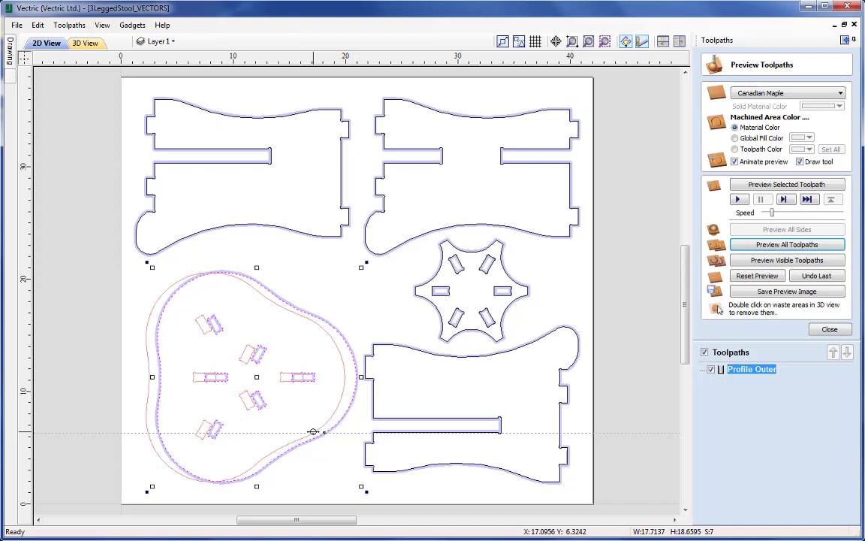
pyautogui.moveTo(313, 432); pyautogui.dragTo(313, 432)
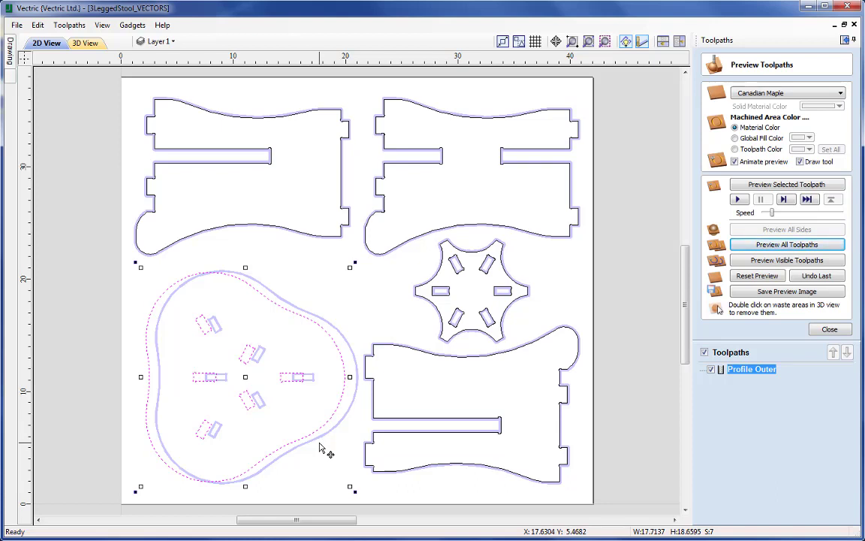
# Reopen the Profile Outer toolpath and recalculate it for the moved seat vectors with its existing settings.
pyautogui.doubleClick(753, 370)
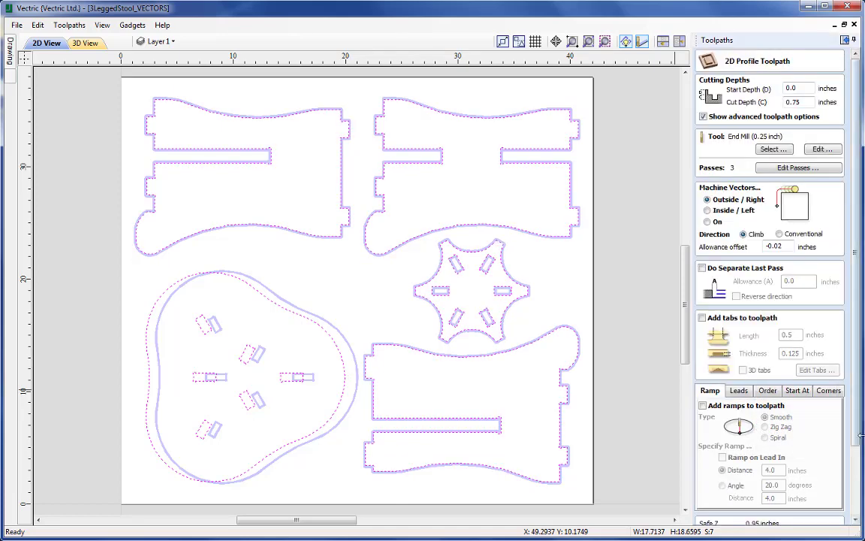
pyautogui.moveTo(858, 433); pyautogui.dragTo(858, 479)
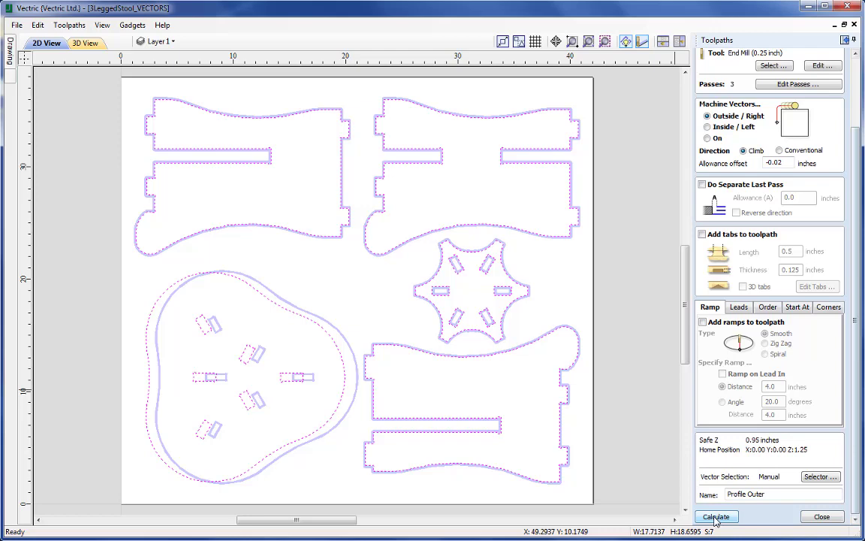
pyautogui.click(710, 519)
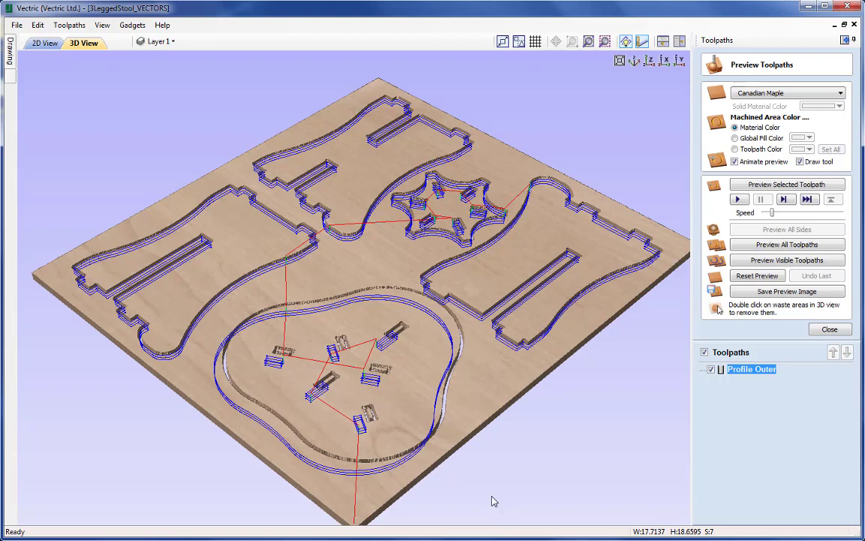
# Reset the 3D preview and simulate the recalculated Profile Outer toolpath, then return to the 2D view with the vectors deselected.
pyautogui.click(757, 276)
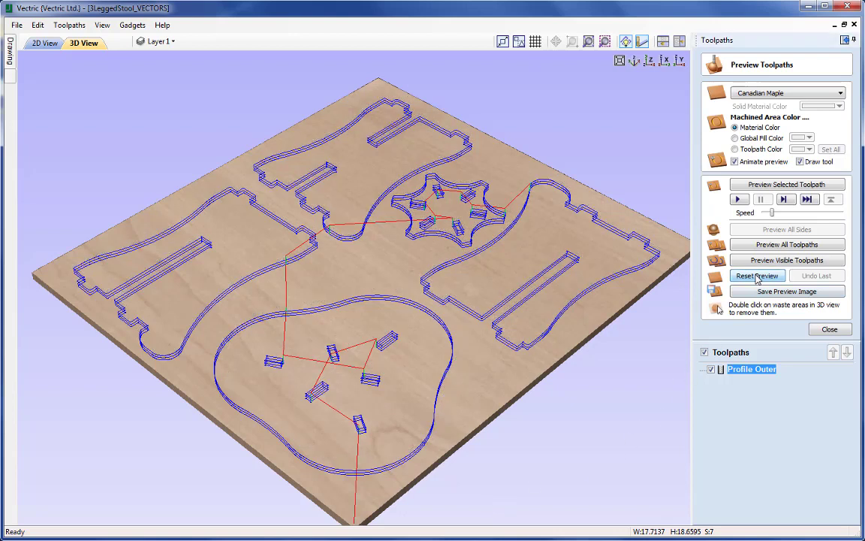
pyautogui.click(738, 199)
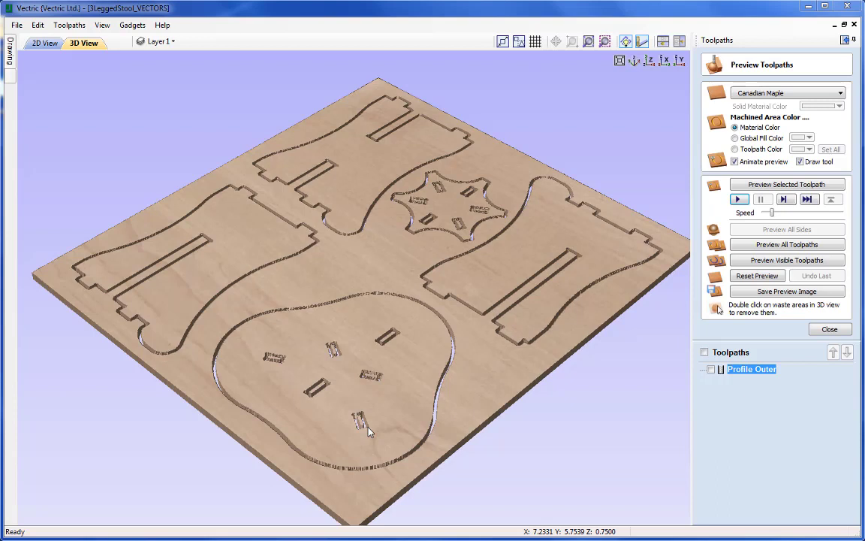
pyautogui.moveTo(368, 432); pyautogui.dragTo(110, 209)
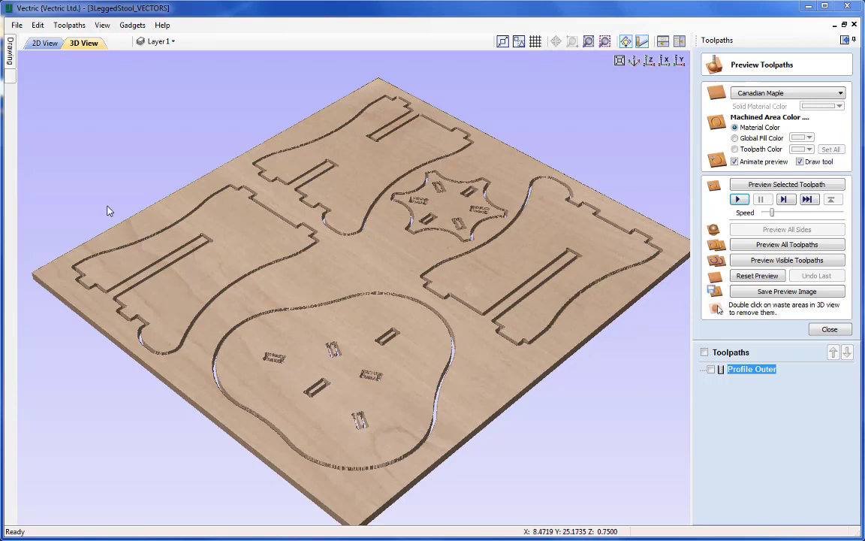
pyautogui.click(37, 45)
pyautogui.click(153, 295)
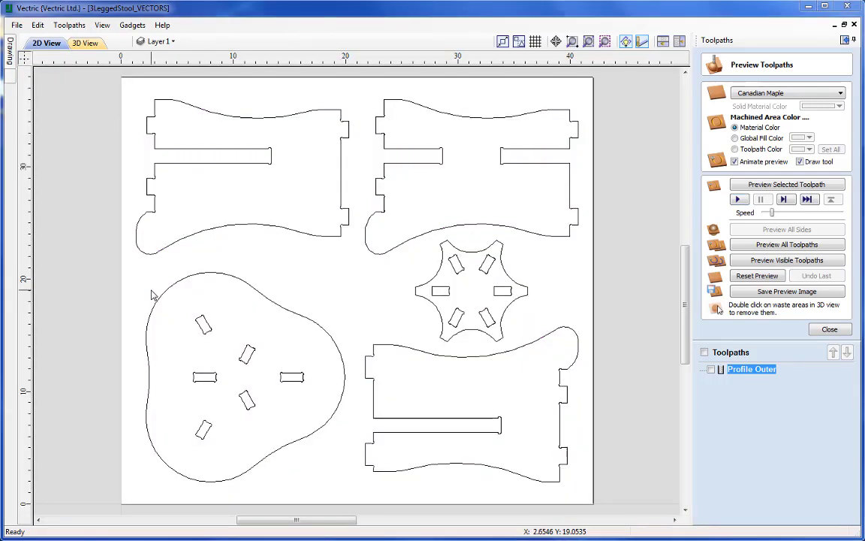
pyautogui.click(153, 295)
pyautogui.hotkey('ctrl', 'a')
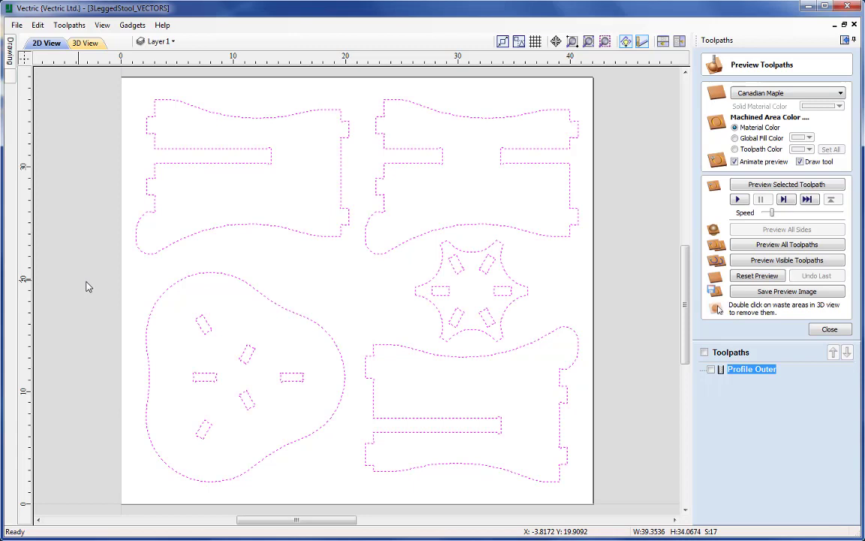
pyautogui.click(136, 296)
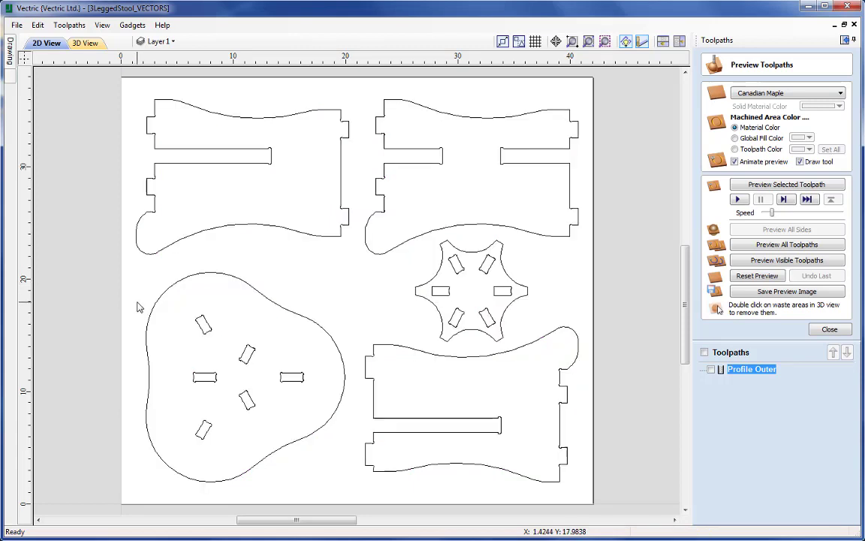
pyautogui.hotkey('ctrl', 'a')
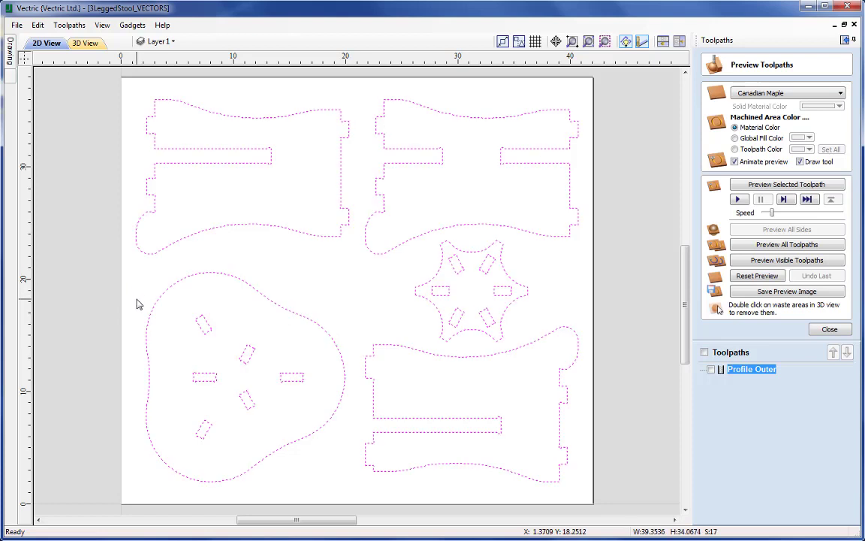
pyautogui.click(138, 303)
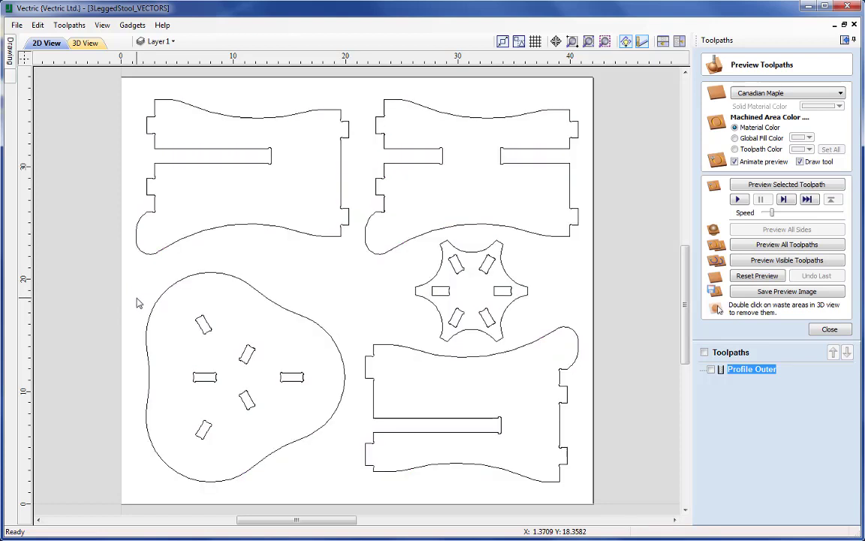
# Start a pocket toolpath for the slots inside the seat and the star-shaped part, with a cut depth of 0.75 inches.
pyautogui.moveTo(137, 303); pyautogui.dragTo(326, 462)
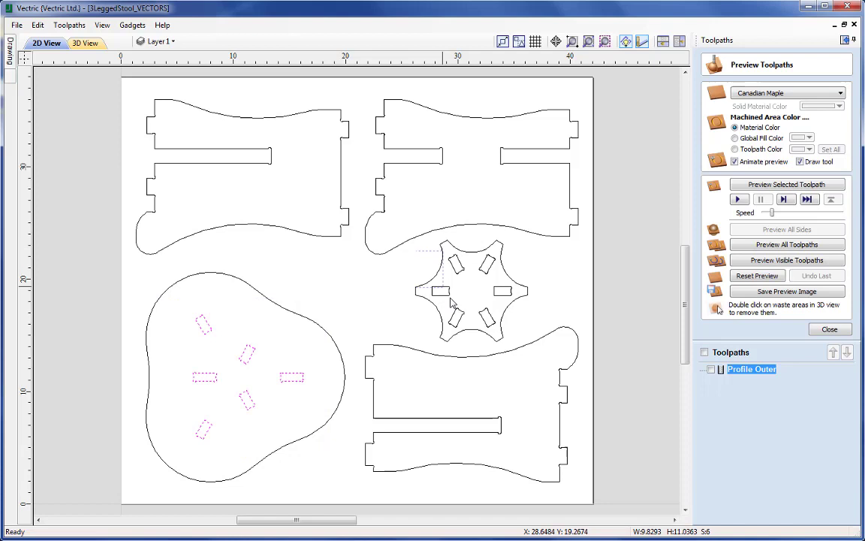
pyautogui.moveTo(415, 250); pyautogui.dragTo(523, 340)
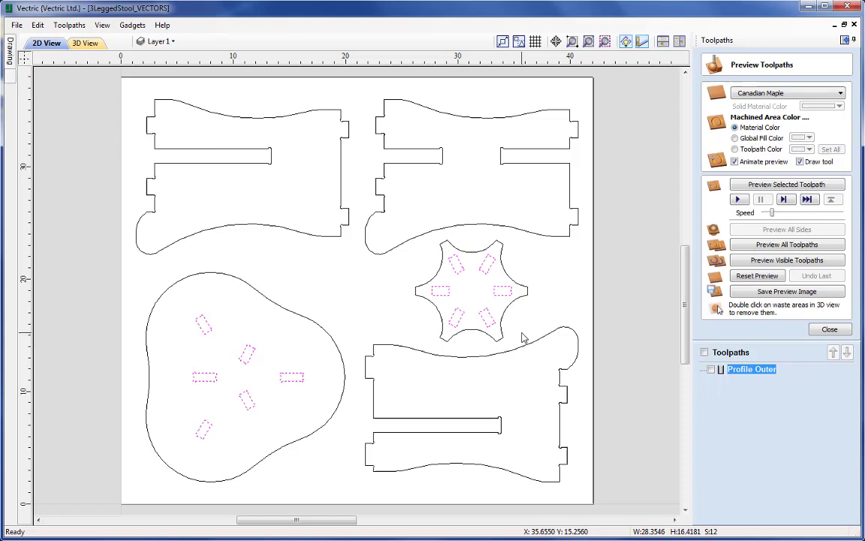
pyautogui.click(830, 330)
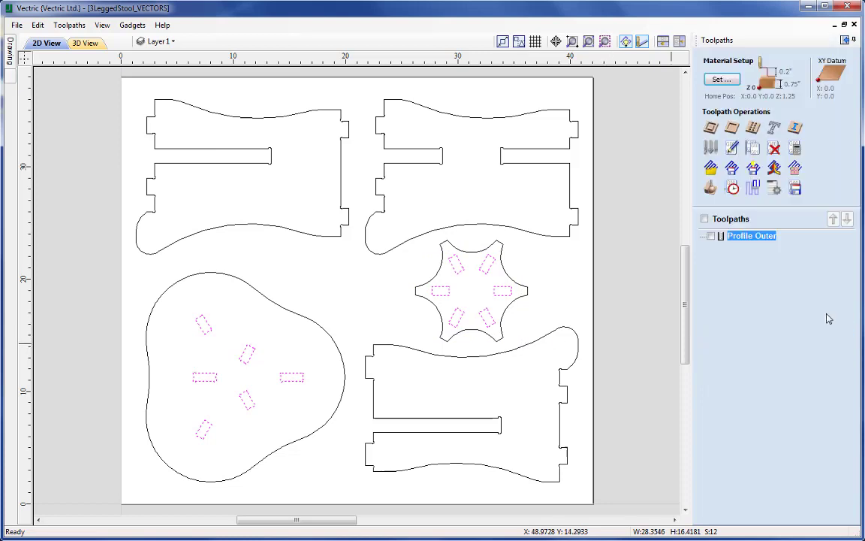
pyautogui.click(733, 128)
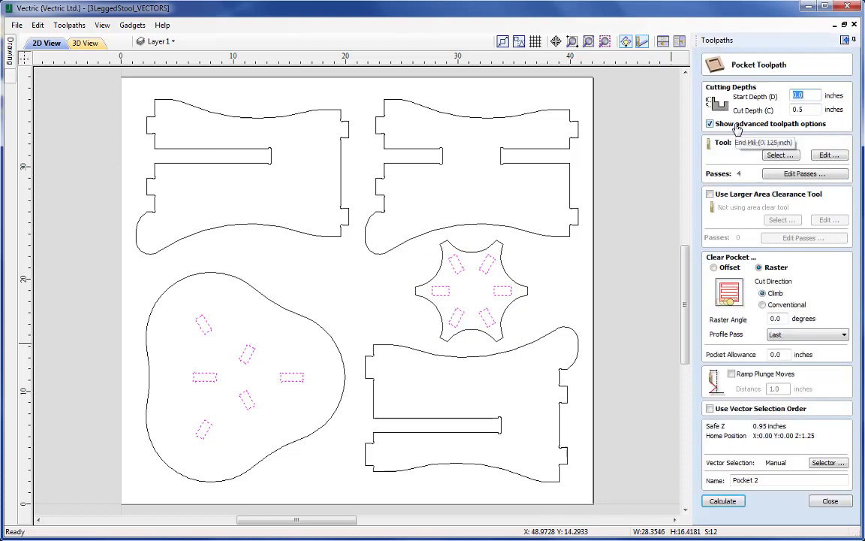
pyautogui.doubleClick(806, 109)
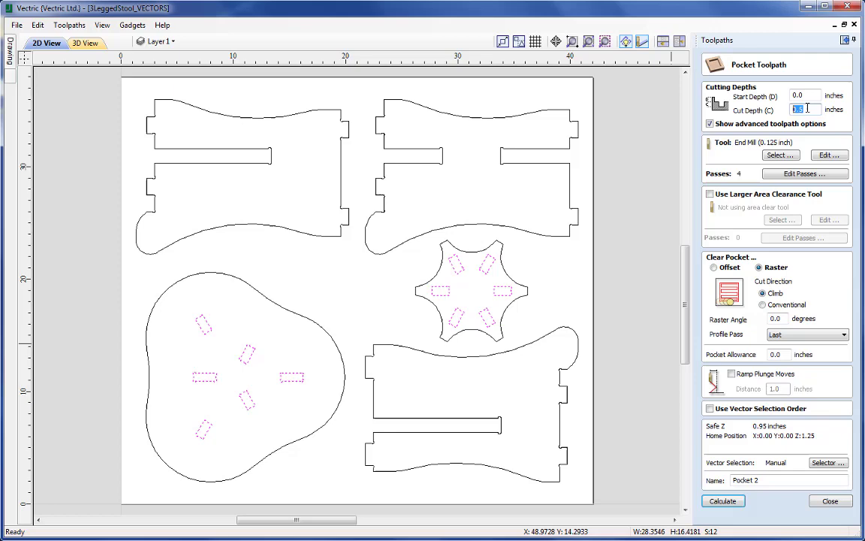
pyautogui.write('.75')
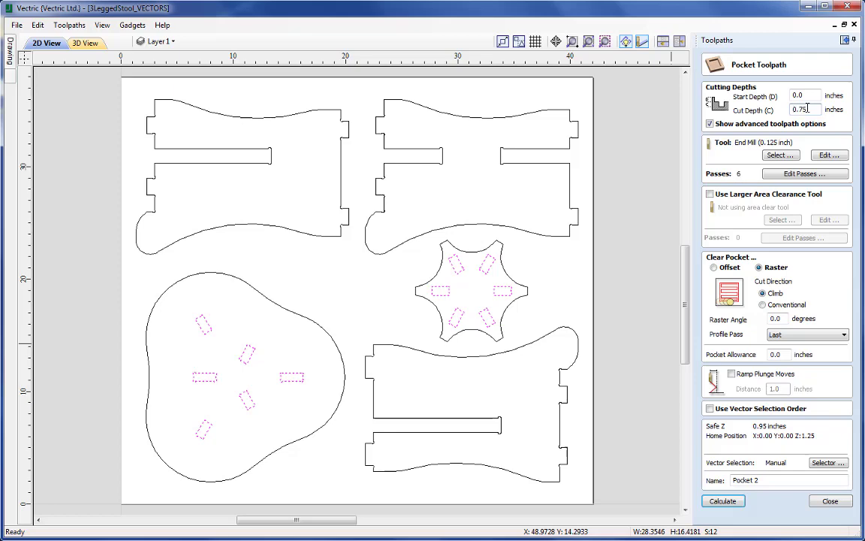
# Assign the End Mill (0.25 inch) to the pocket toolpath and set its pass depth to 0.25 inches.
pyautogui.click(781, 155)
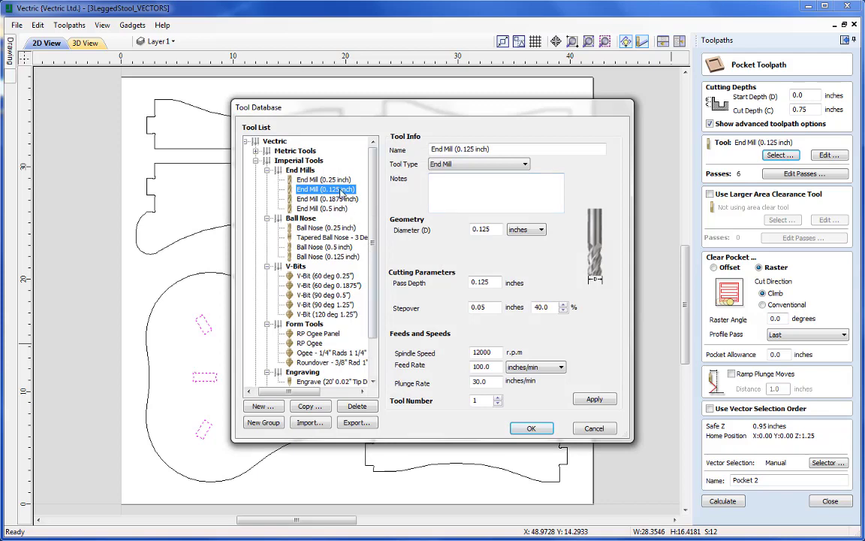
pyautogui.click(340, 181)
pyautogui.click(529, 428)
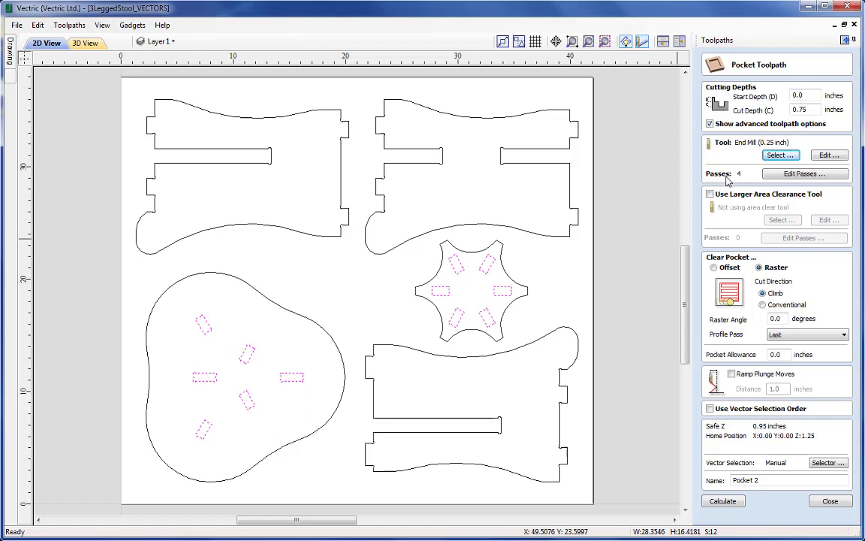
pyautogui.click(829, 155)
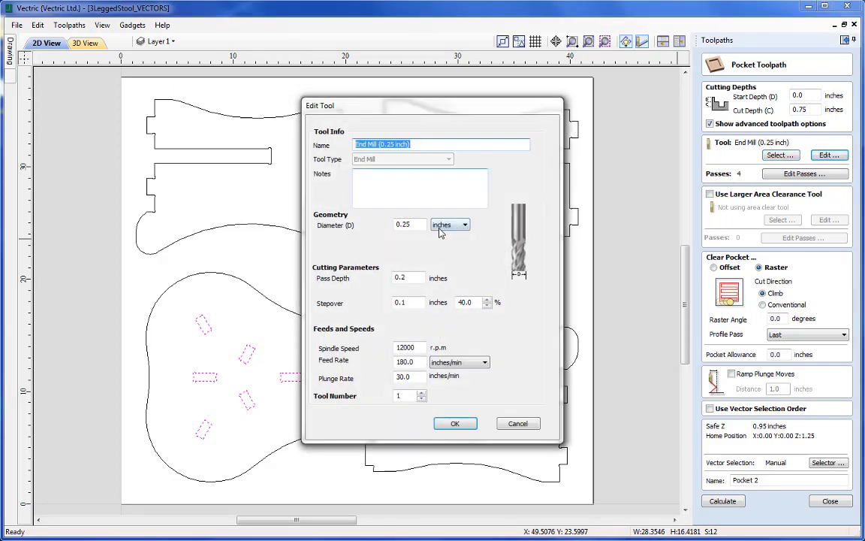
pyautogui.click(418, 277)
pyautogui.write('5')
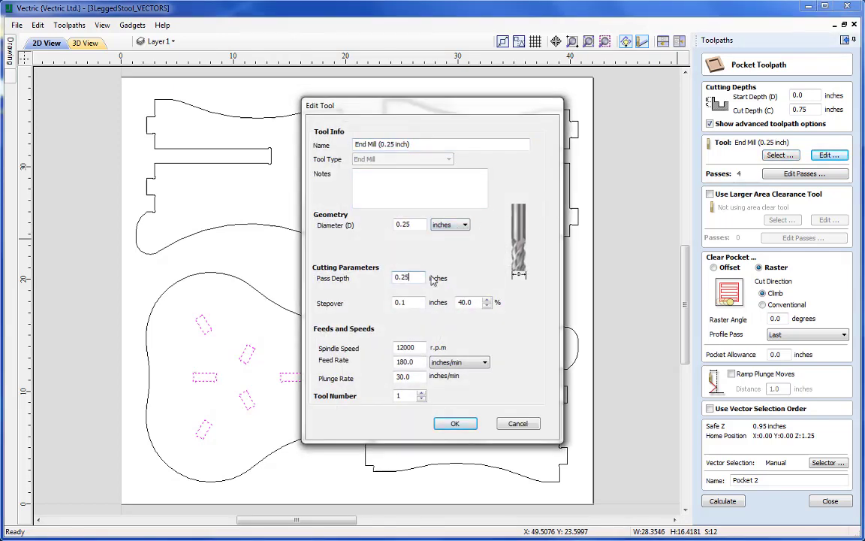
pyautogui.click(455, 424)
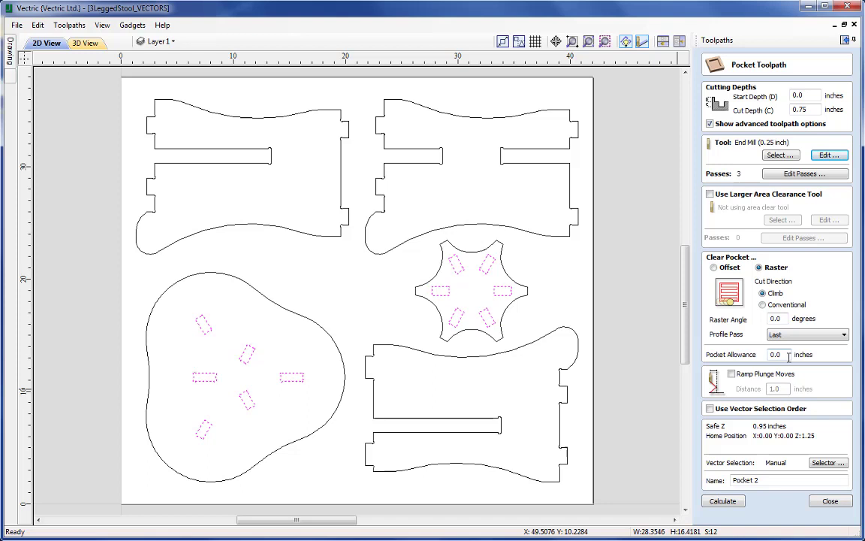
# Set the pocket allowance to -.02 inches, name the toolpath Pocket Slots and calculate it.
pyautogui.doubleClick(789, 358)
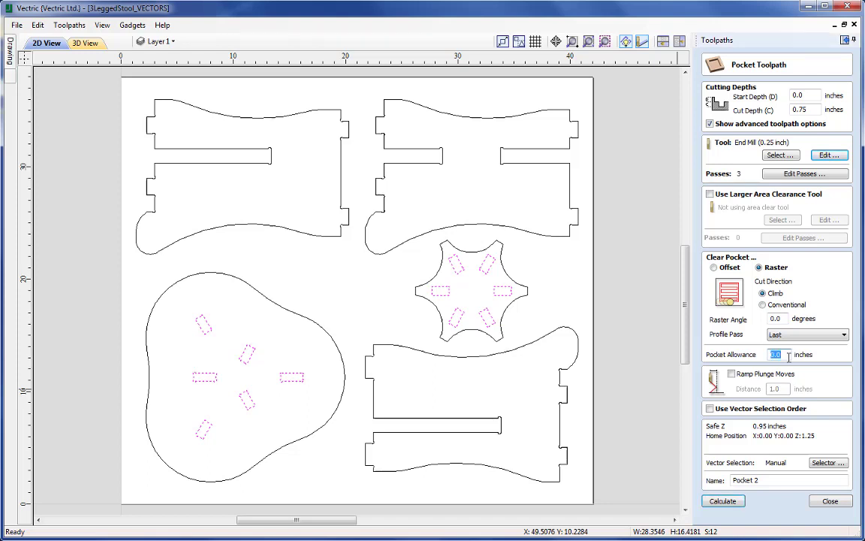
pyautogui.write('-.02')
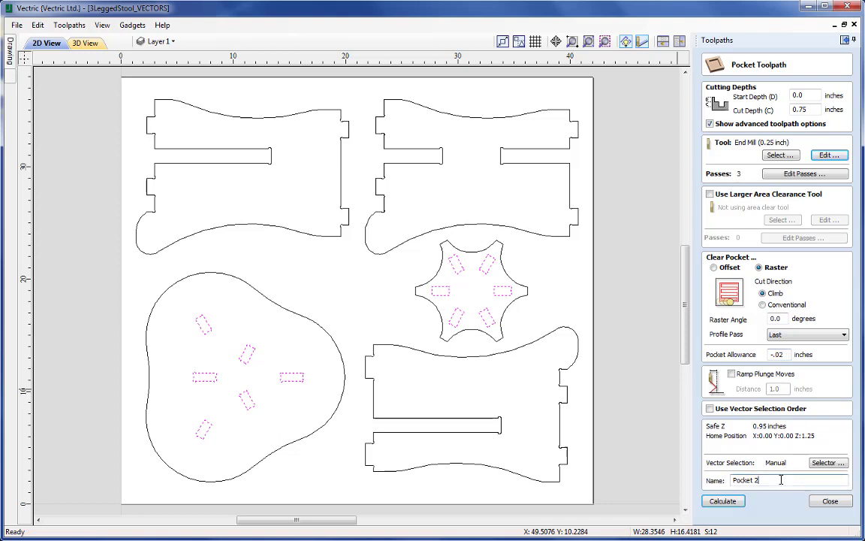
pyautogui.press('BackSpace')
pyautogui.press('BackSpace')
pyautogui.write('Slots')
pyautogui.click(724, 502)
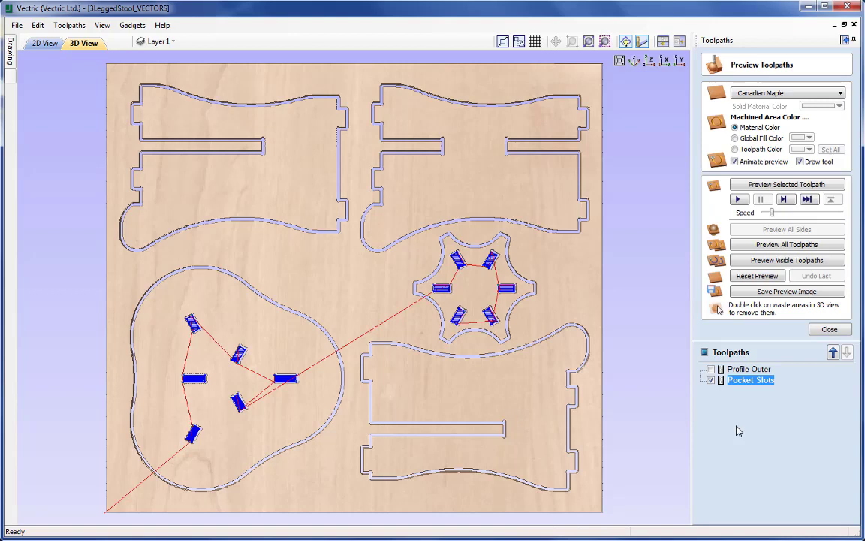
# Reopen the Profile Outer toolpath and select only the outer outlines of the seat, the three legs and the star-shaped part.
pyautogui.moveTo(722, 371)
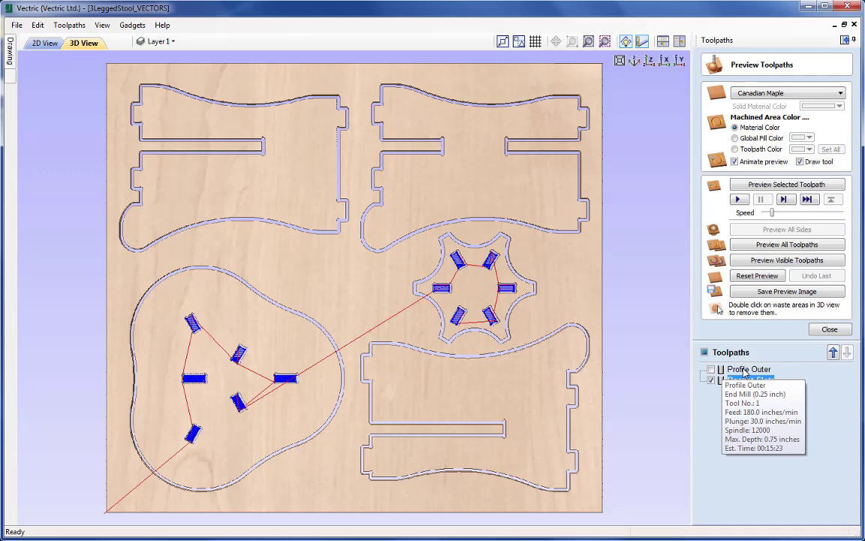
pyautogui.doubleClick(745, 370)
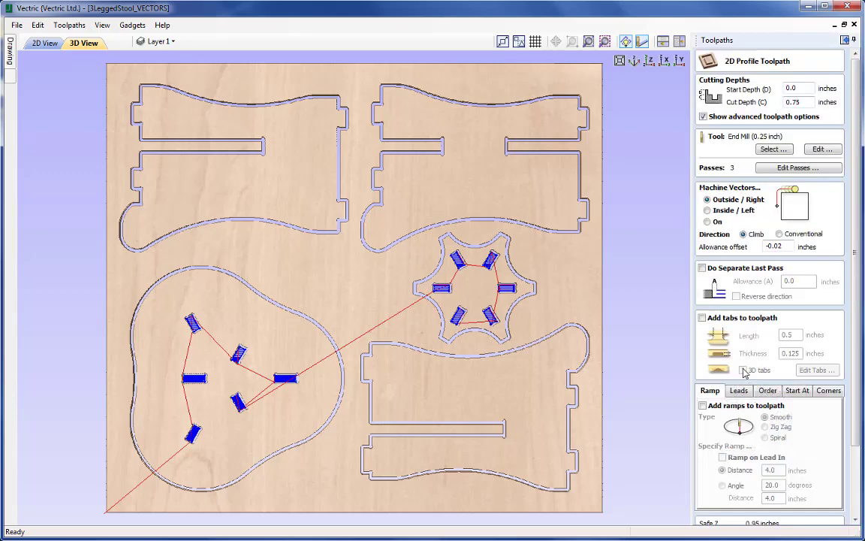
pyautogui.click(48, 44)
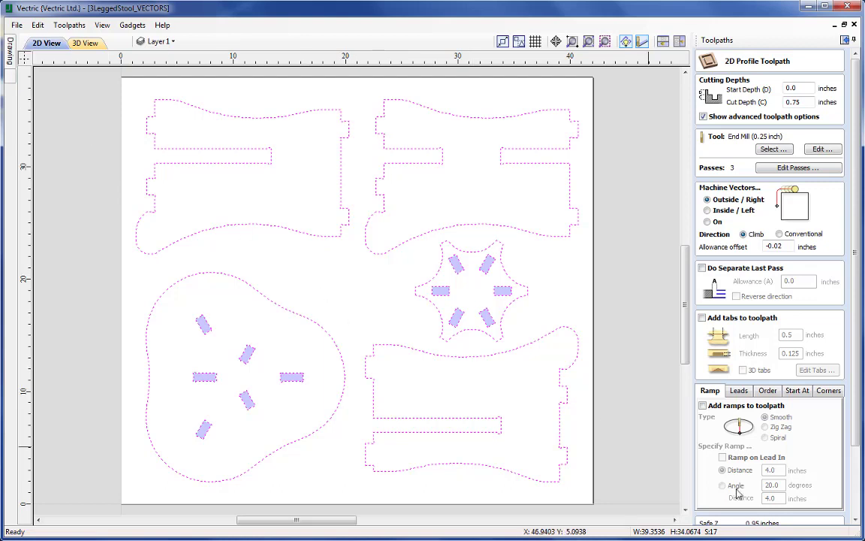
pyautogui.click(589, 402)
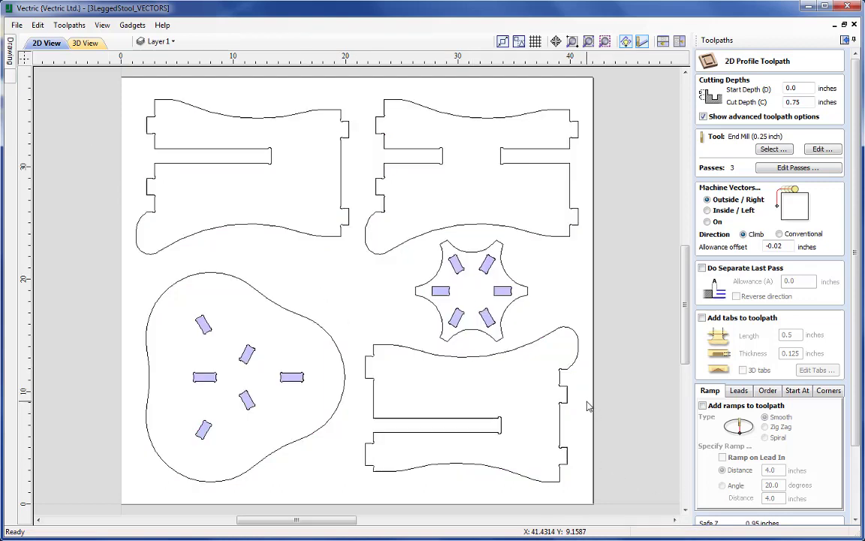
pyautogui.click(236, 277)
pyautogui.keyDown('shift'); pyautogui.click(264, 230); pyautogui.keyUp('shift')
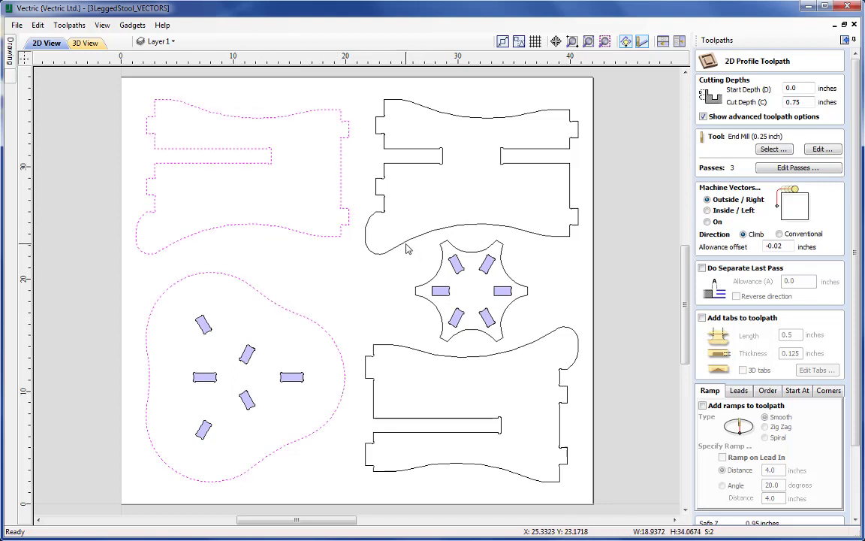
pyautogui.keyDown('shift'); pyautogui.click(365, 235); pyautogui.keyUp('shift')
pyautogui.keyDown('shift'); pyautogui.click(417, 353); pyautogui.keyUp('shift')
pyautogui.keyDown('shift'); pyautogui.click(448, 341); pyautogui.keyUp('shift')
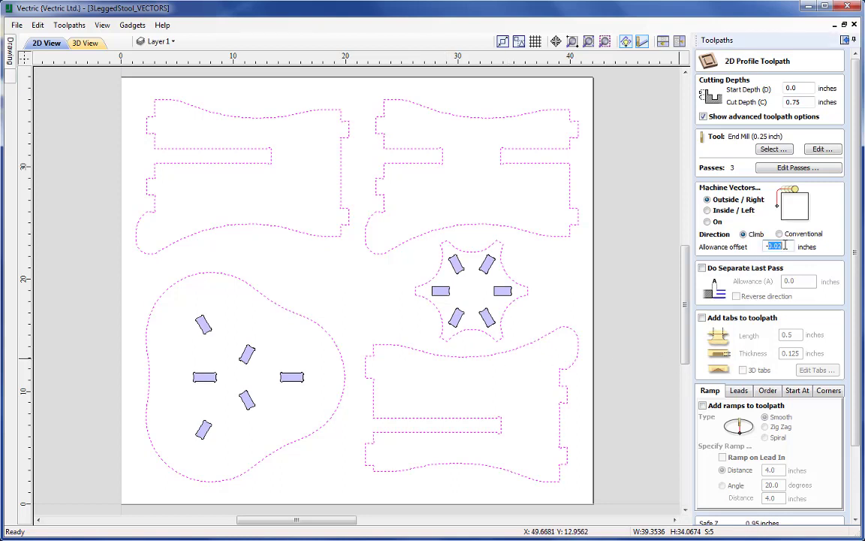
# Recalculate the Profile Outer toolpath with an allowance offset of 0 inches and place it after Pocket Slots in the cutting order.
pyautogui.doubleClick(785, 245)
pyautogui.write('0')
pyautogui.moveTo(860, 404); pyautogui.dragTo(860, 469)
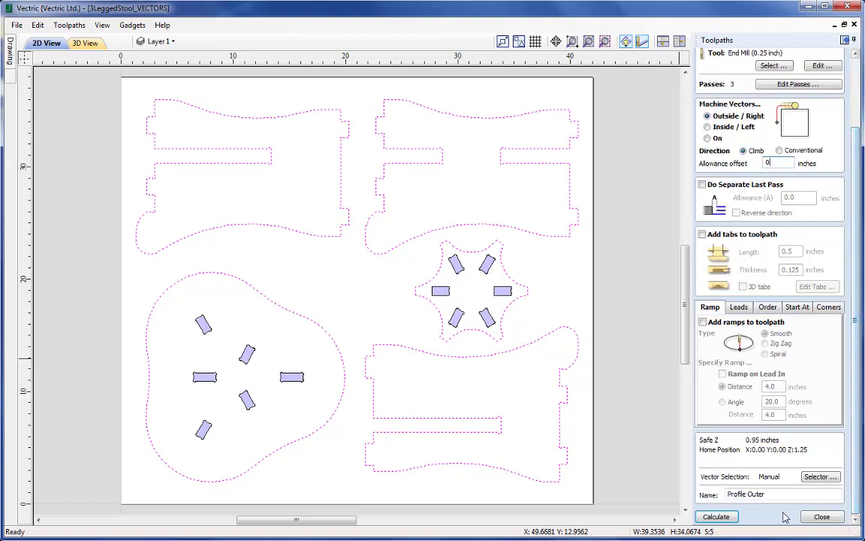
pyautogui.click(716, 516)
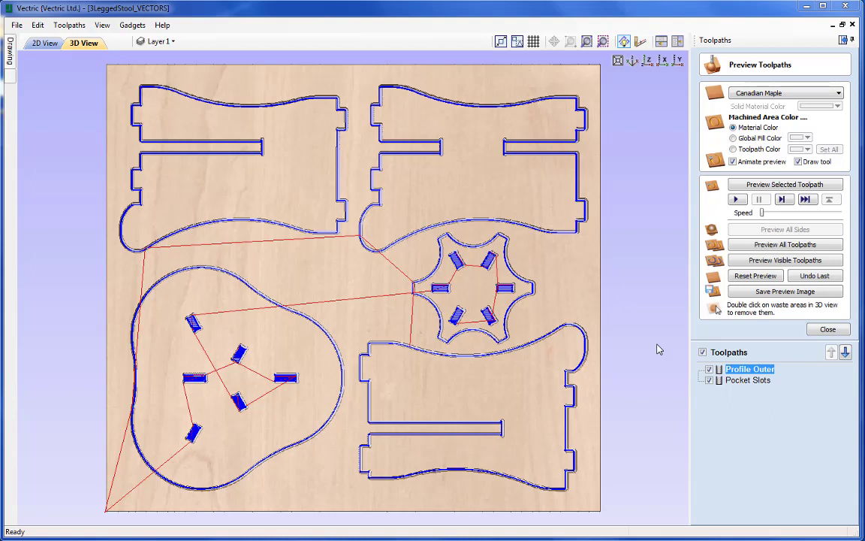
pyautogui.click(846, 353)
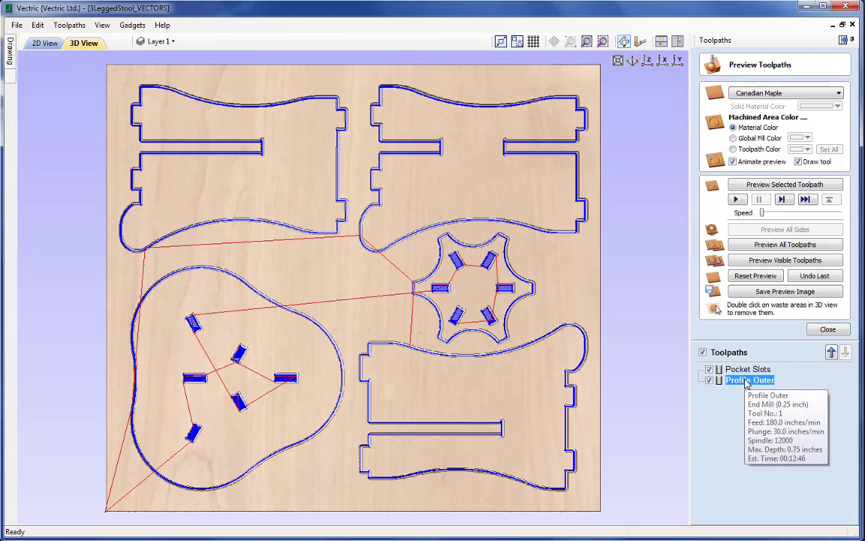
# Reset the preview and simulate Pocket Slots followed by Profile Outer in the isometric 3D view.
pyautogui.click(743, 276)
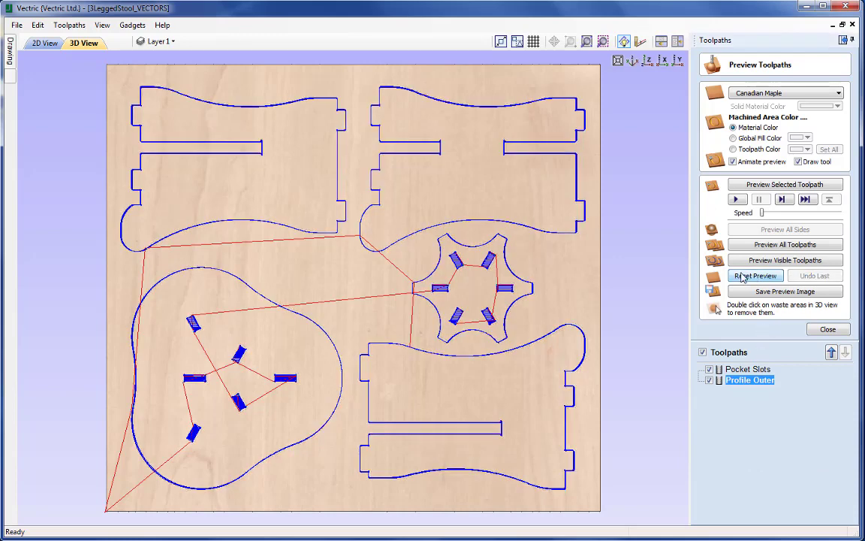
pyautogui.click(634, 62)
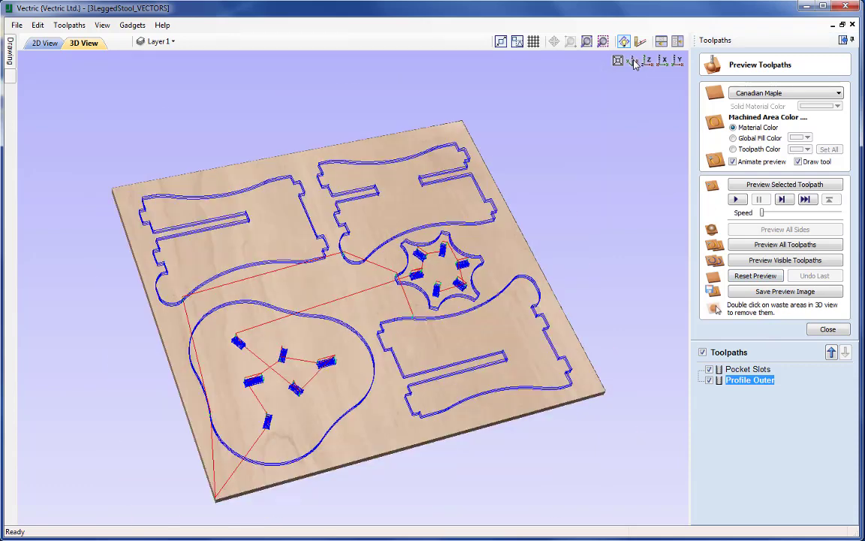
pyautogui.click(743, 371)
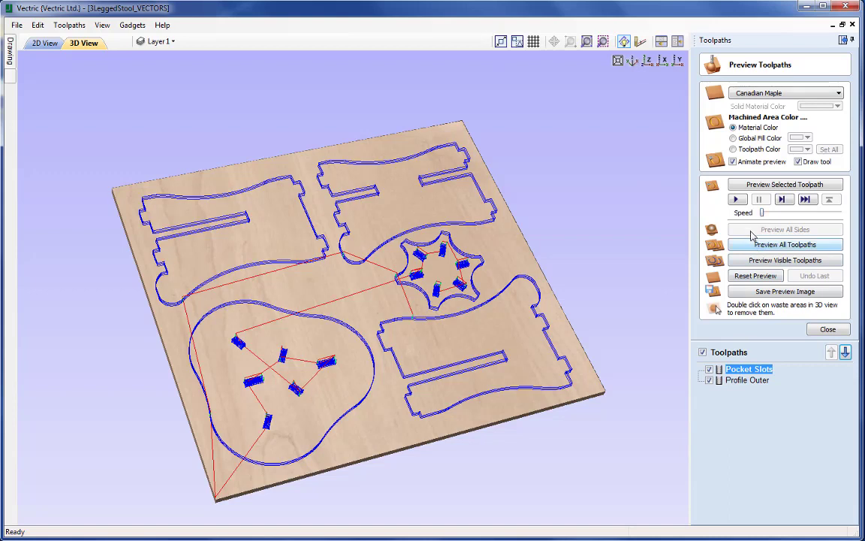
pyautogui.click(737, 200)
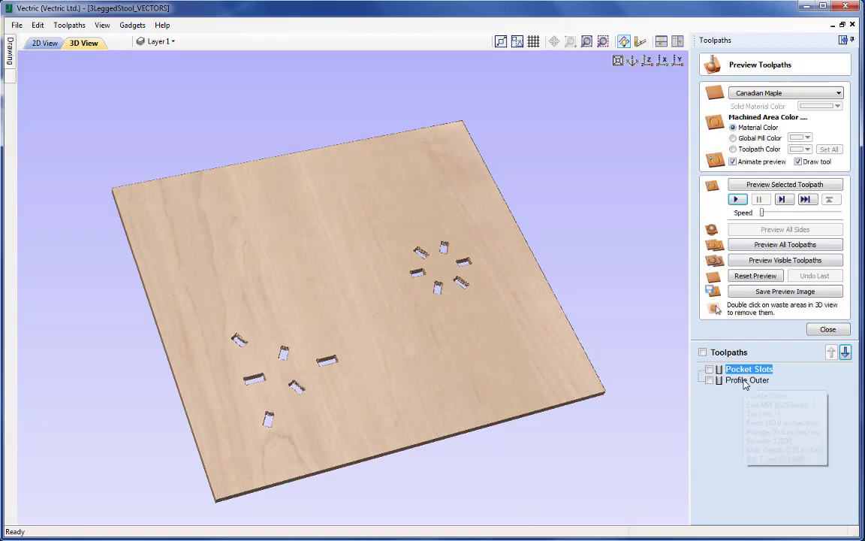
pyautogui.click(744, 380)
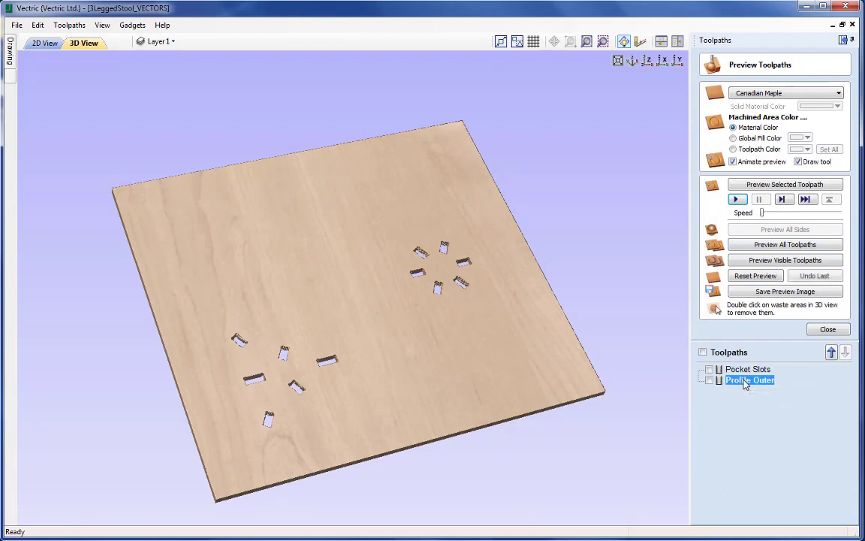
pyautogui.click(737, 200)
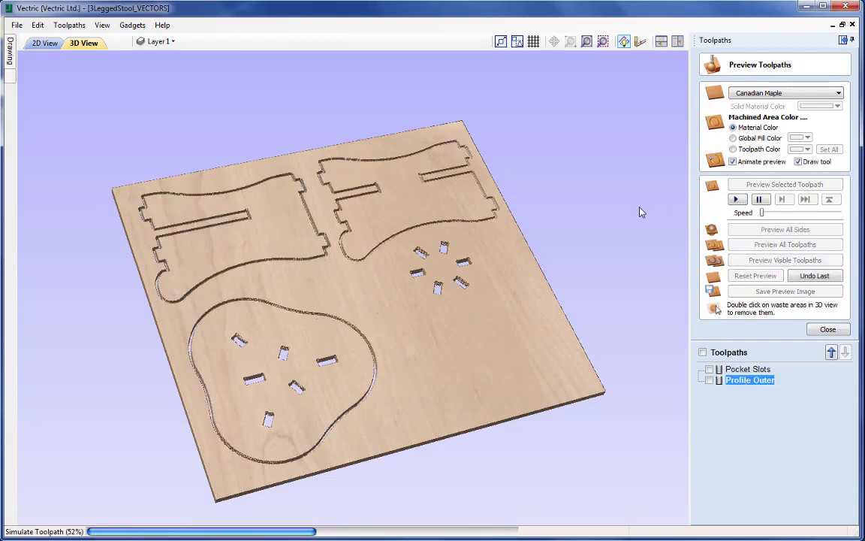